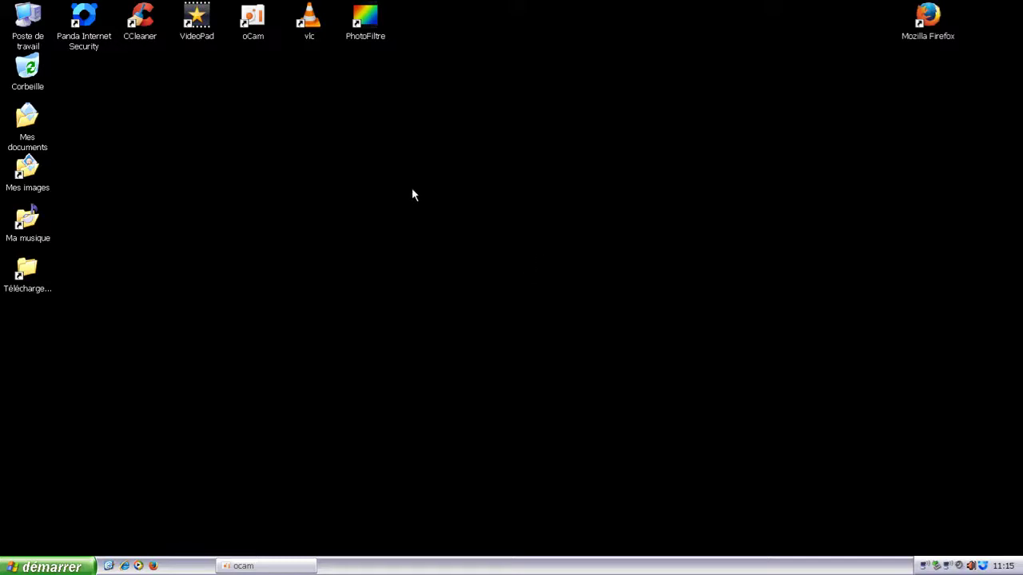
# Open Panda Internet Security, close the trial expiry notice and reposition the main window slightly.
pyautogui.click(92, 37)
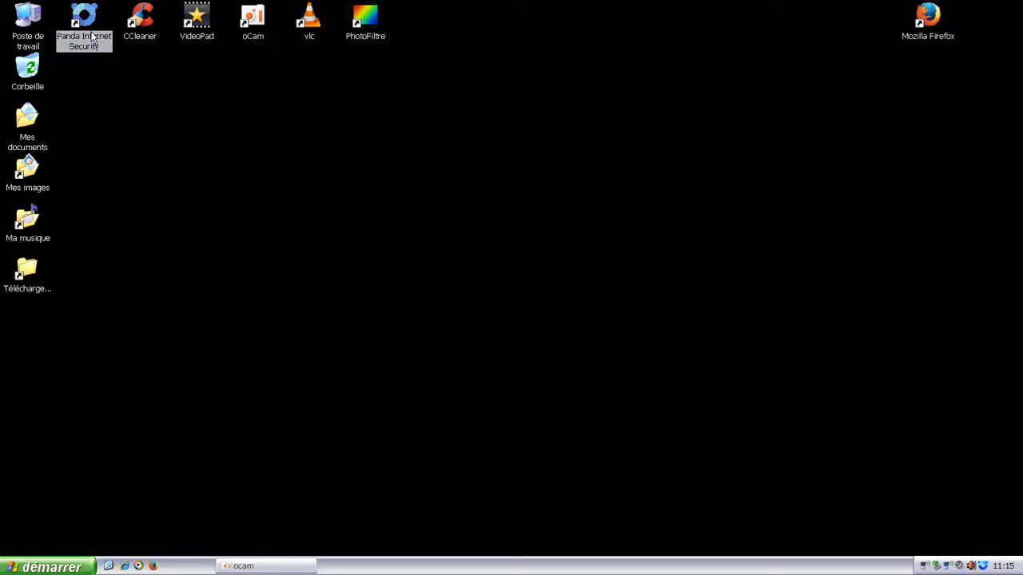
pyautogui.doubleClick(93, 37)
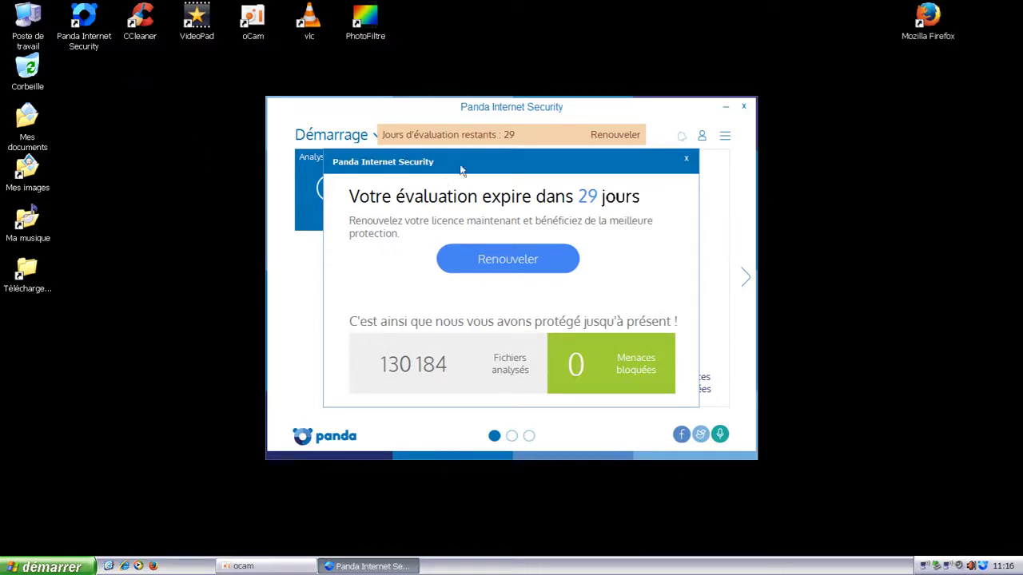
pyautogui.moveTo(470, 163); pyautogui.dragTo(321, 261)
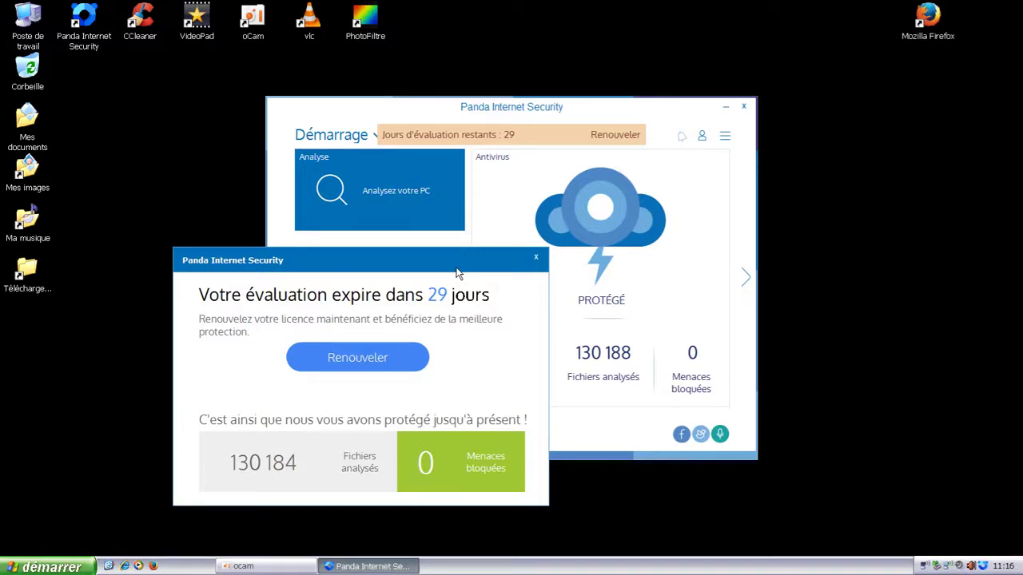
pyautogui.click(536, 260)
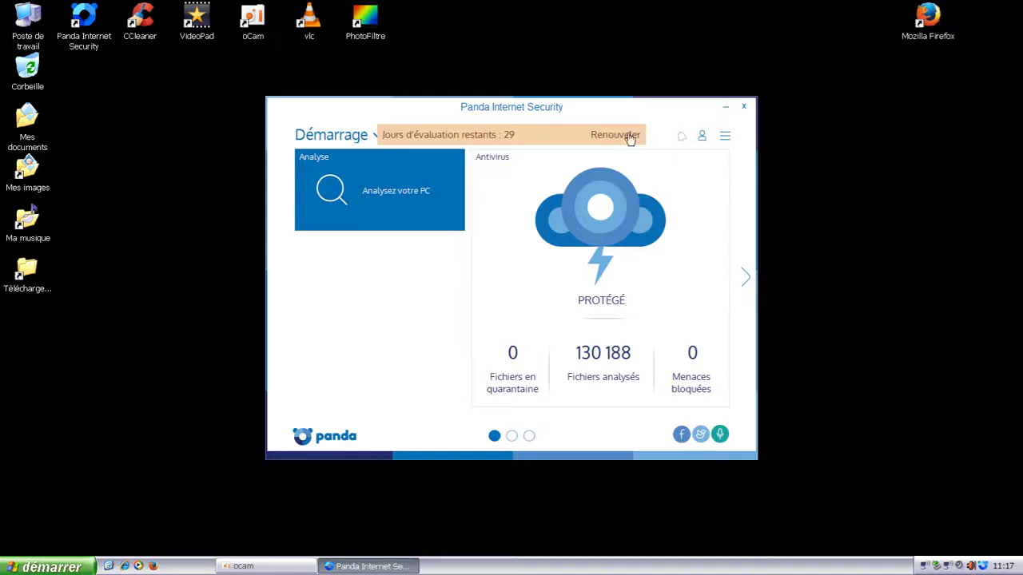
pyautogui.moveTo(370, 114); pyautogui.dragTo(359, 103)
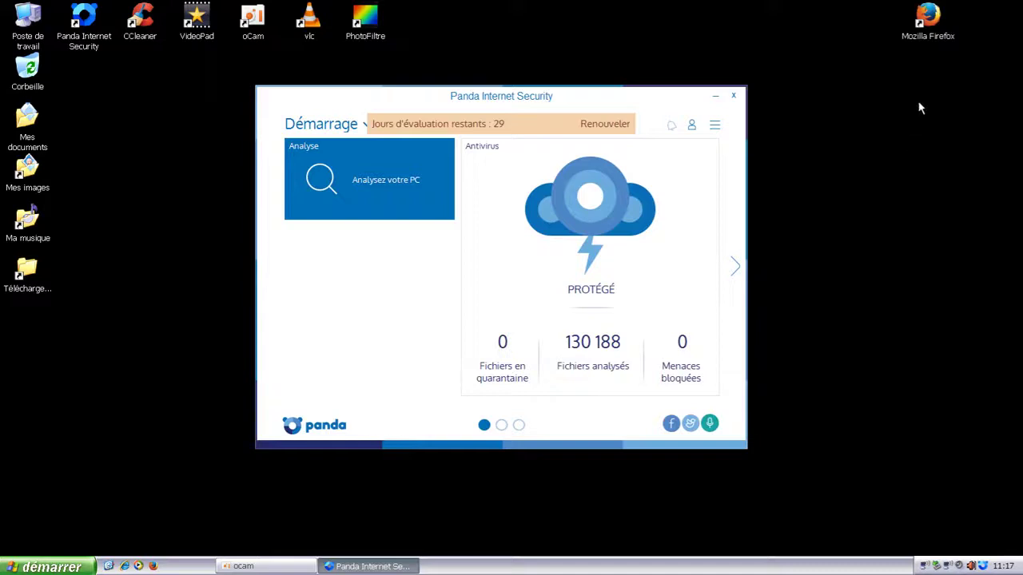
# Look through the three home screen pages of protection modules and return to the first page.
pyautogui.click(734, 267)
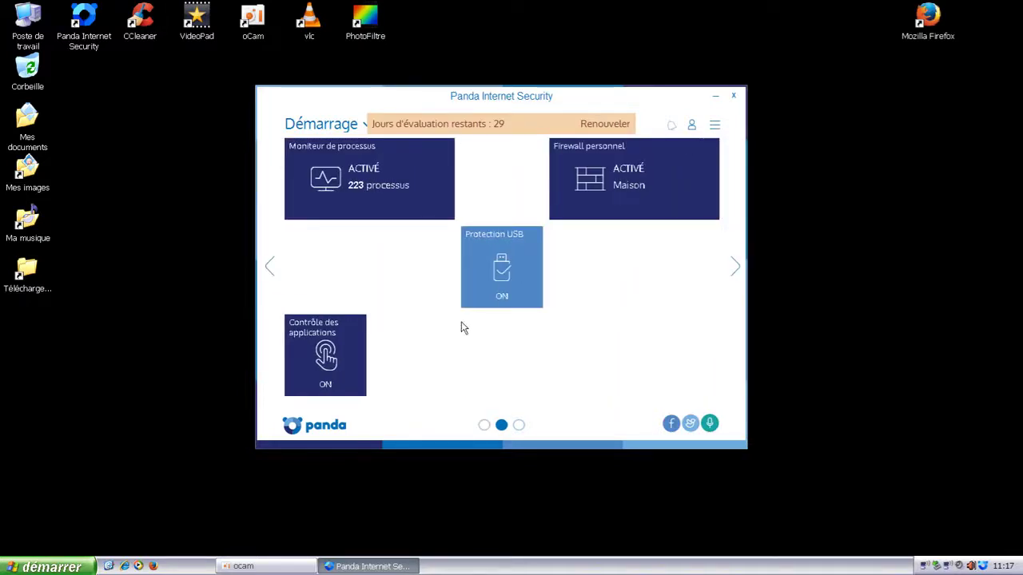
pyautogui.click(269, 267)
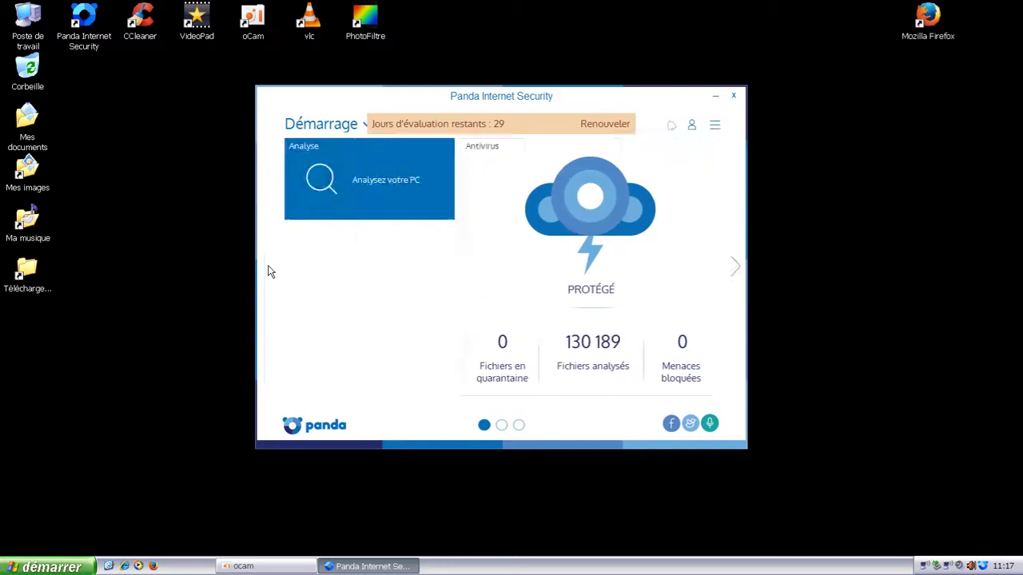
pyautogui.click(736, 270)
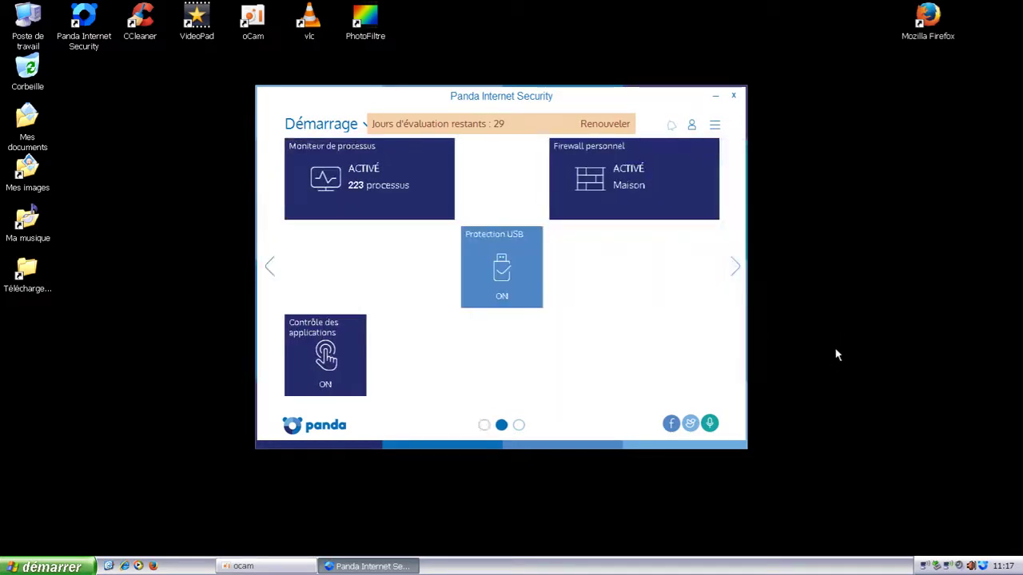
pyautogui.click(736, 269)
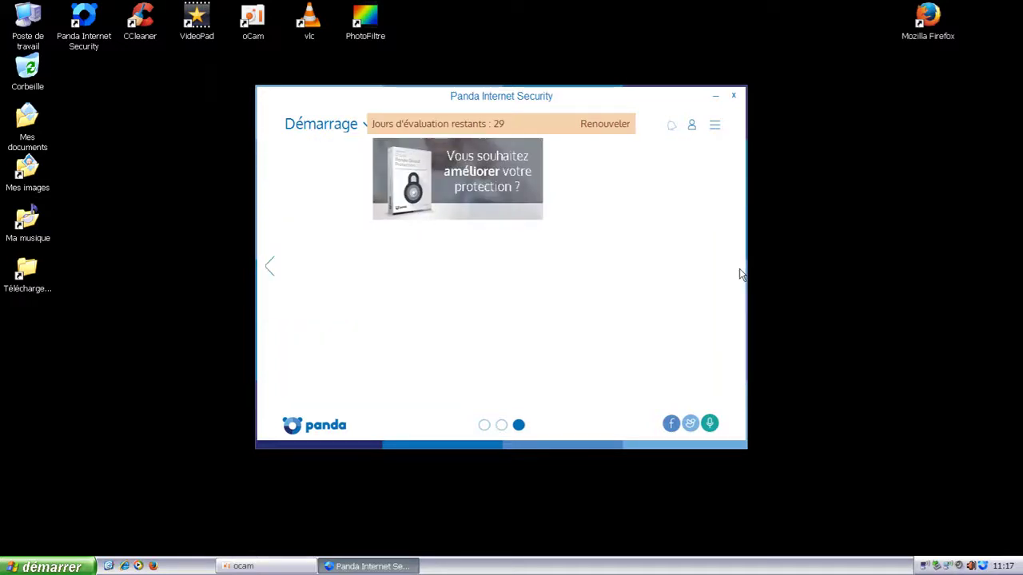
pyautogui.click(271, 268)
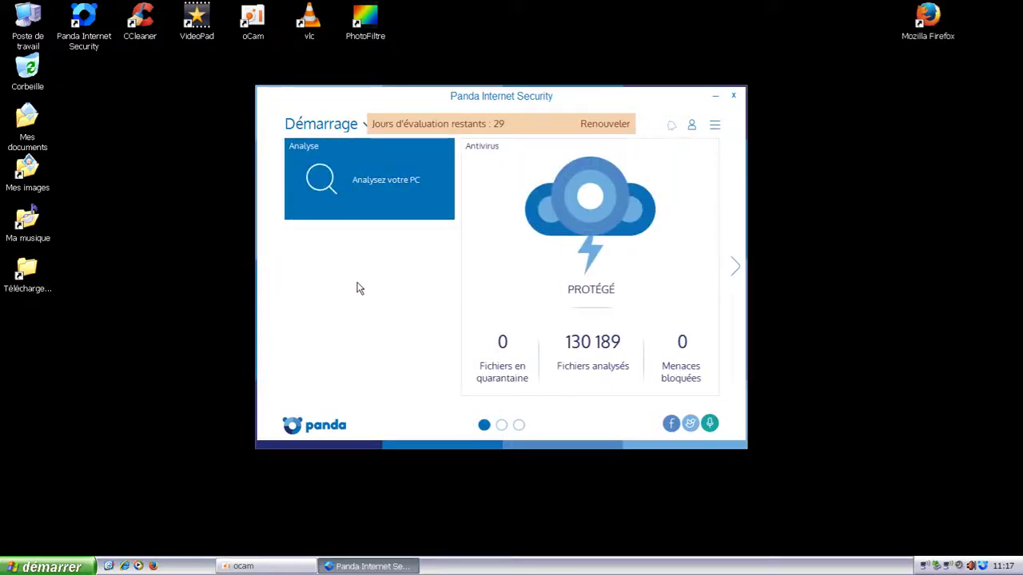
# Open the program's configuration and review the Général settings, from account and language down to Alertes et rapports.
pyautogui.click(715, 128)
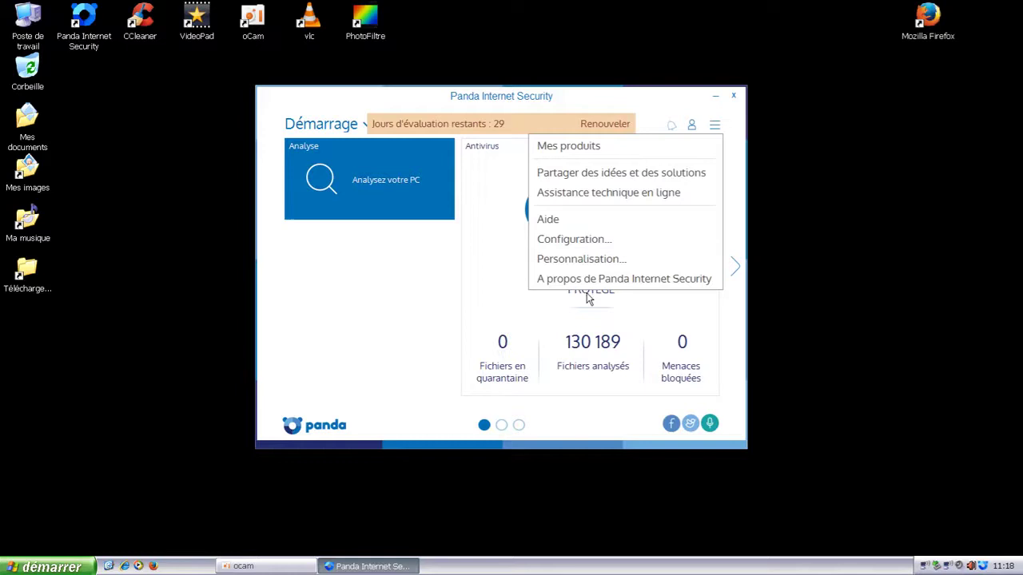
pyautogui.click(573, 241)
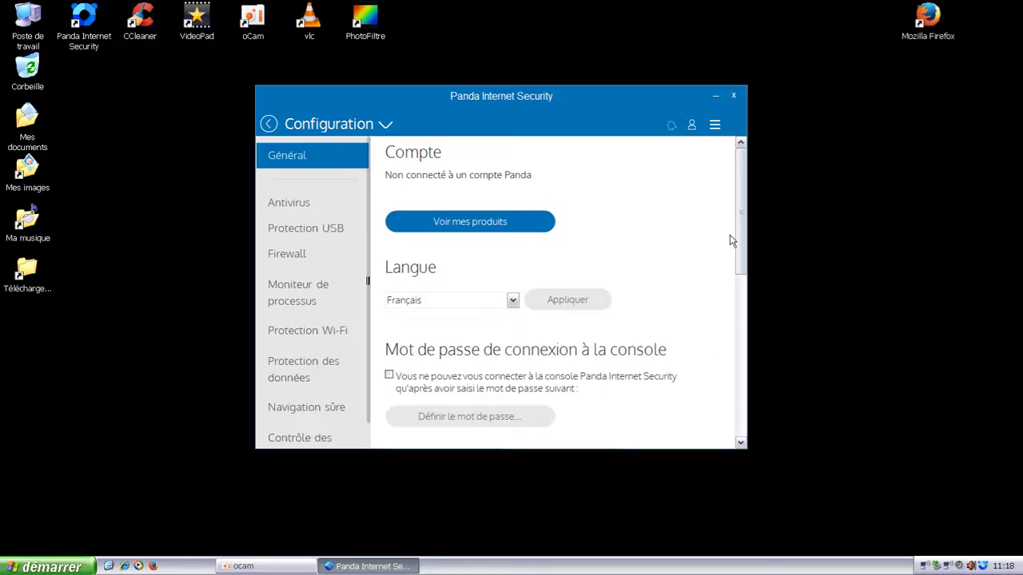
pyautogui.moveTo(740, 244); pyautogui.dragTo(738, 414)
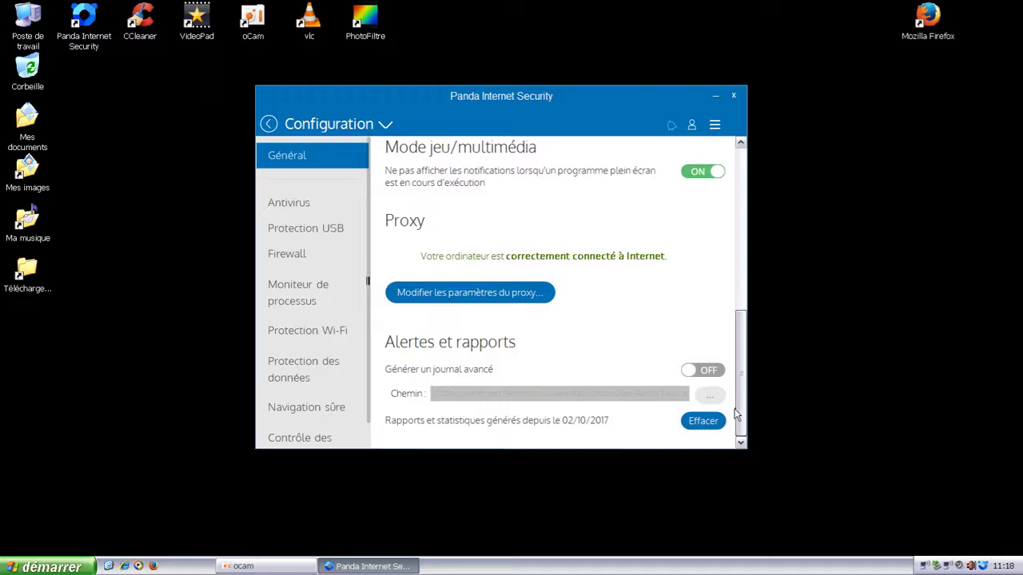
pyautogui.moveTo(737, 414); pyautogui.dragTo(736, 202)
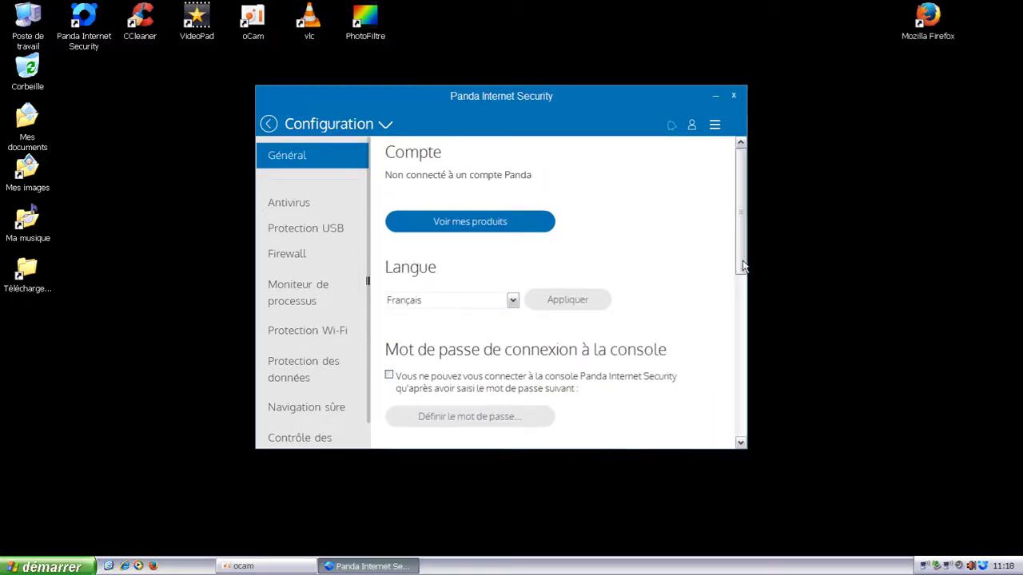
pyautogui.moveTo(738, 262); pyautogui.dragTo(742, 402)
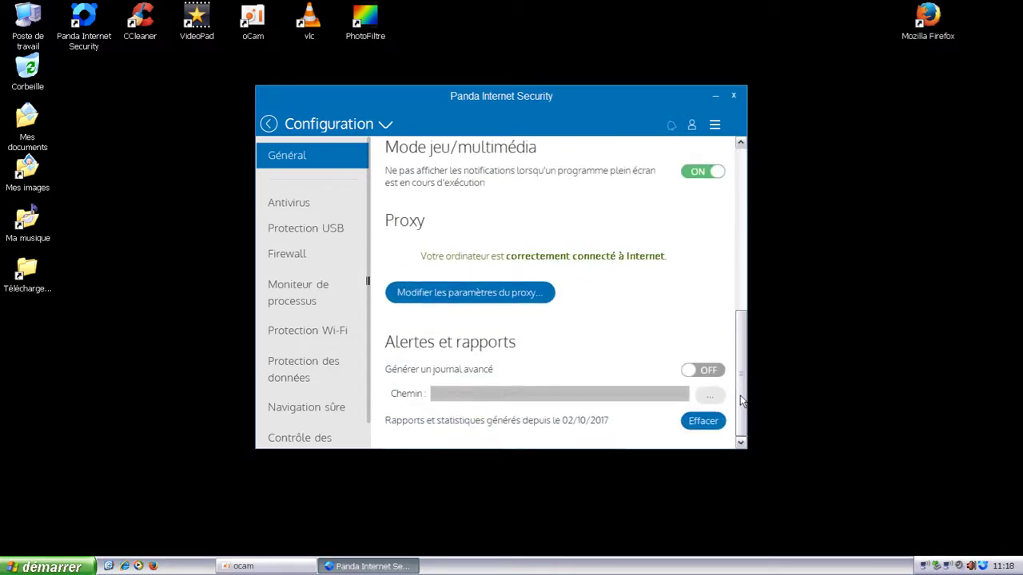
pyautogui.moveTo(741, 402); pyautogui.dragTo(742, 219)
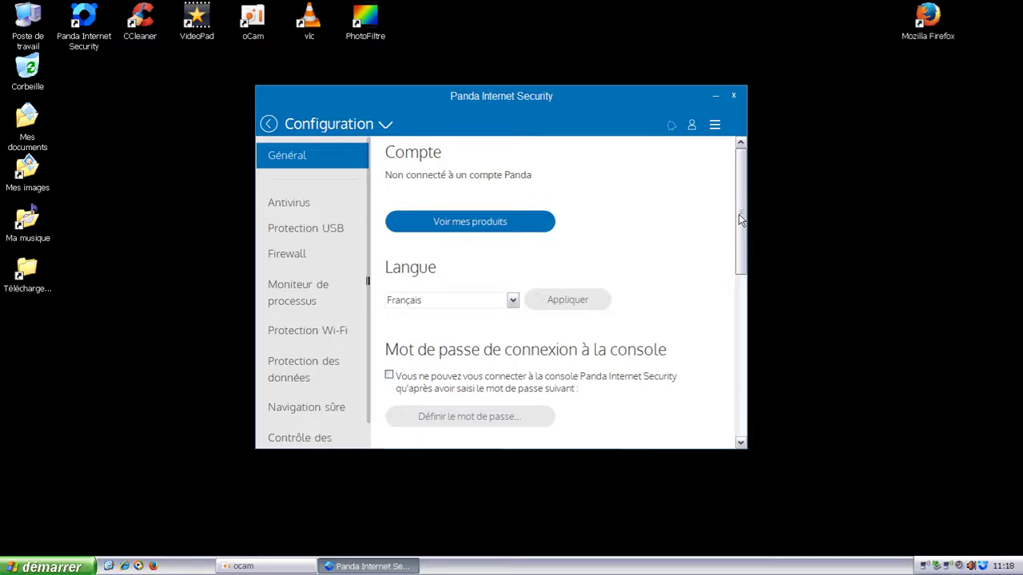
pyautogui.moveTo(740, 220); pyautogui.dragTo(739, 299)
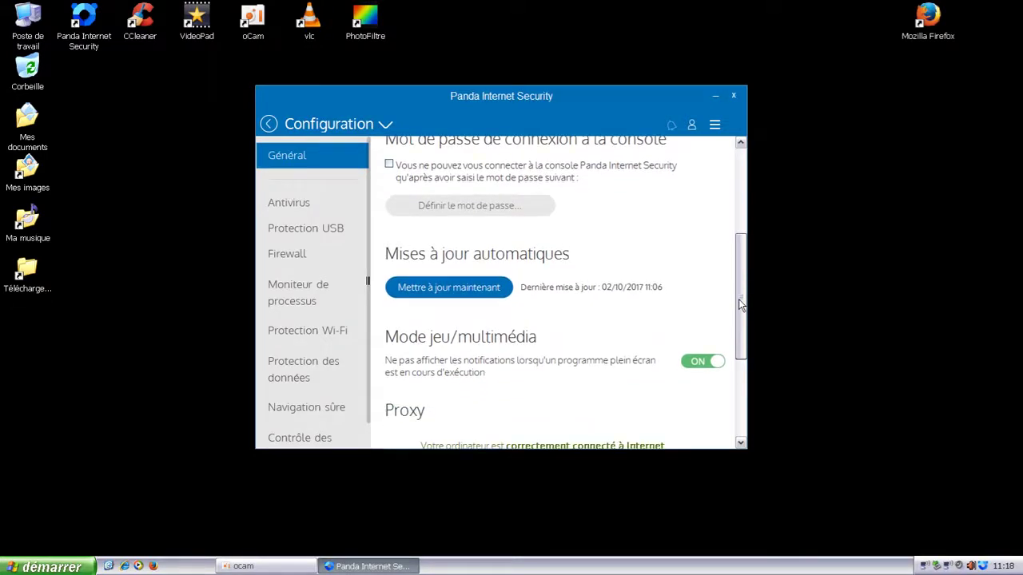
pyautogui.moveTo(739, 298); pyautogui.dragTo(740, 384)
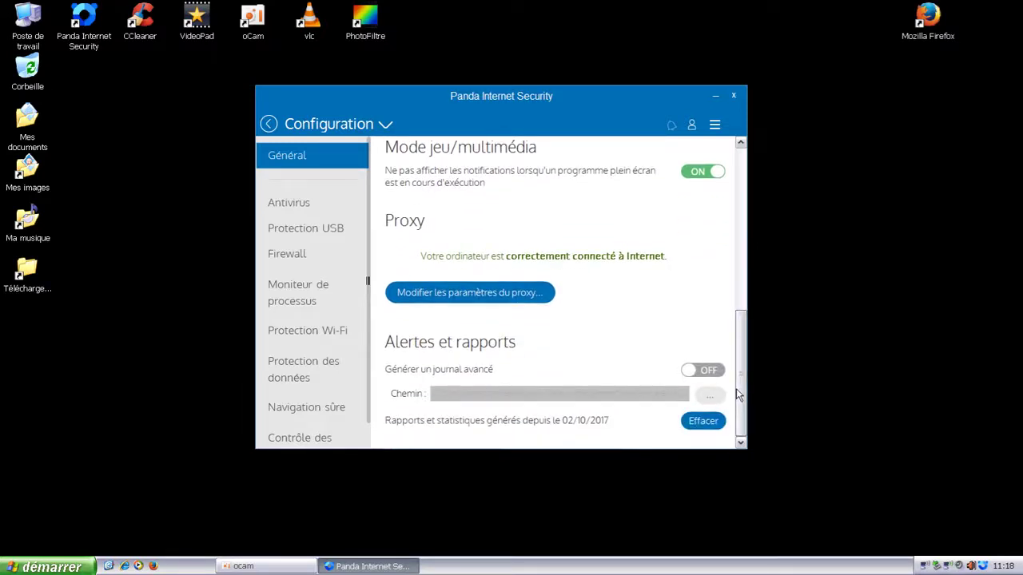
# Clear the generated reports and statistics under Alertes et rapports.
pyautogui.click(702, 428)
pyautogui.click(691, 426)
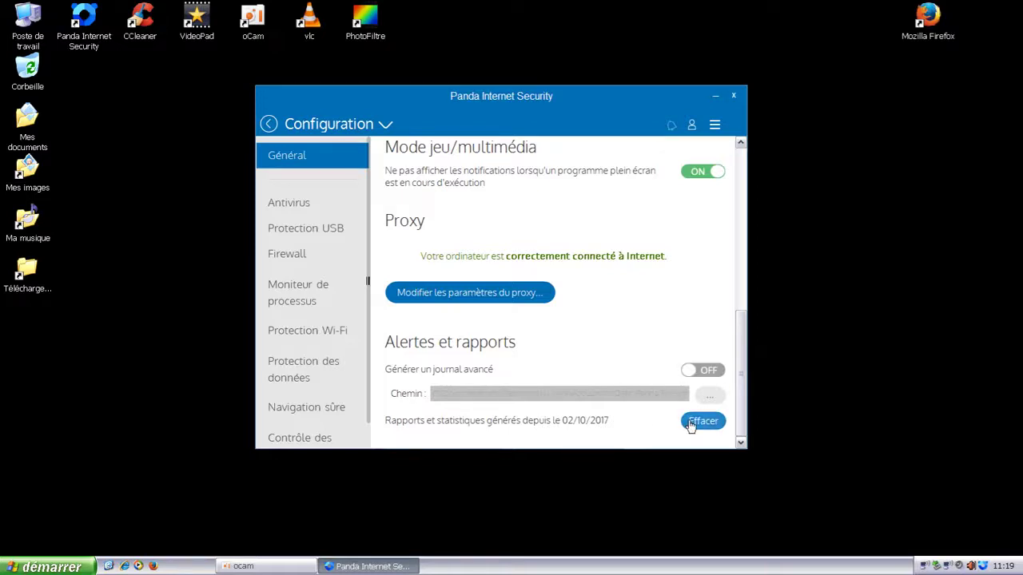
pyautogui.click(693, 427)
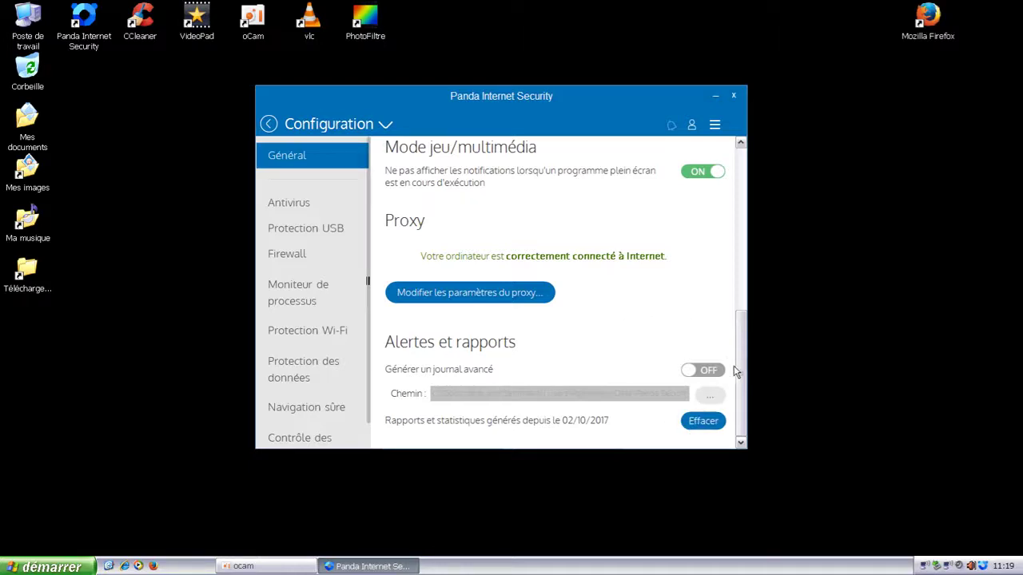
# Run an immediate update from the Mises à jour automatiques section of the Général settings.
pyautogui.moveTo(736, 371); pyautogui.dragTo(738, 180)
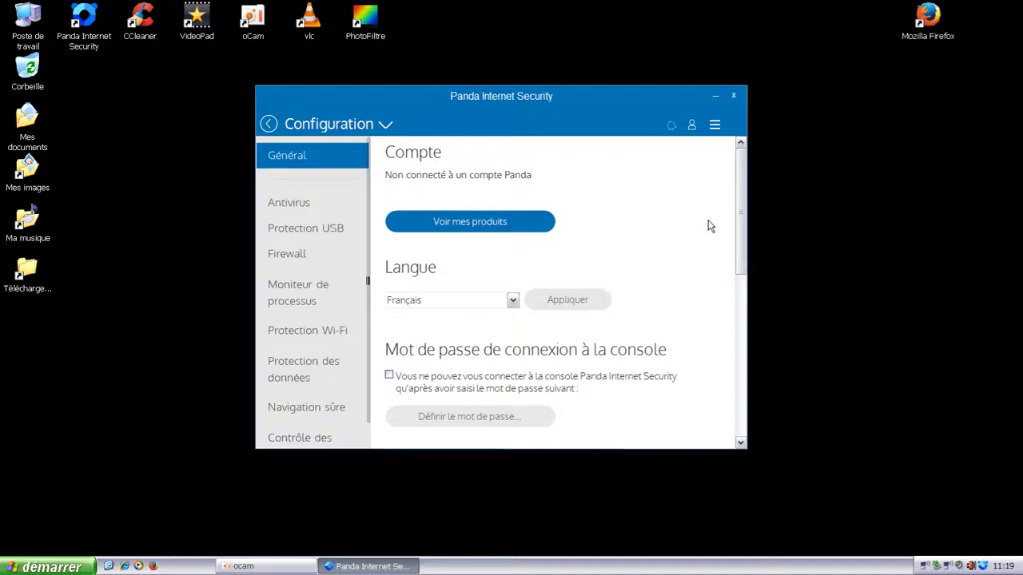
pyautogui.moveTo(740, 244); pyautogui.dragTo(739, 312)
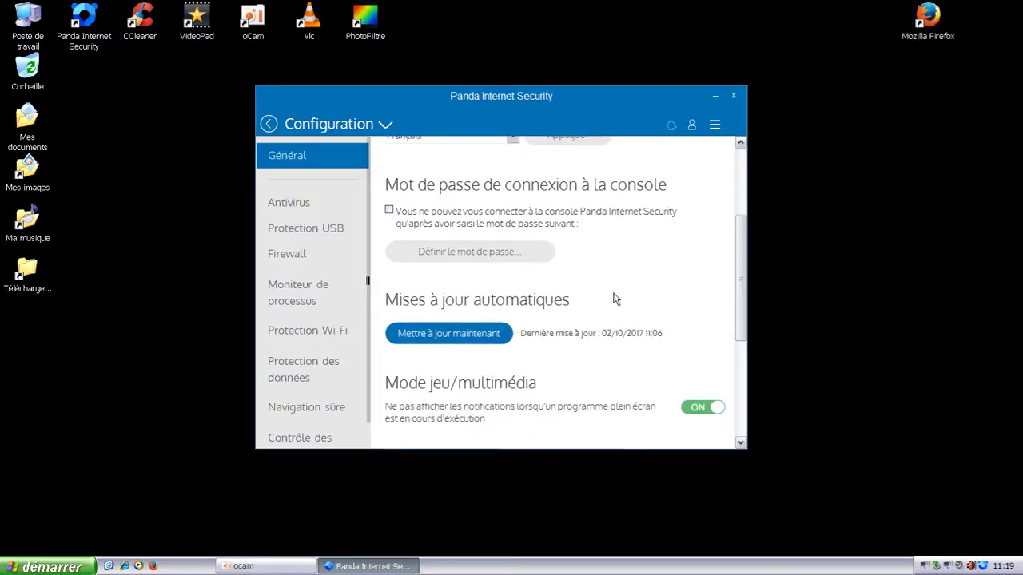
pyautogui.click(502, 334)
pyautogui.scroll(1, 559, 288)
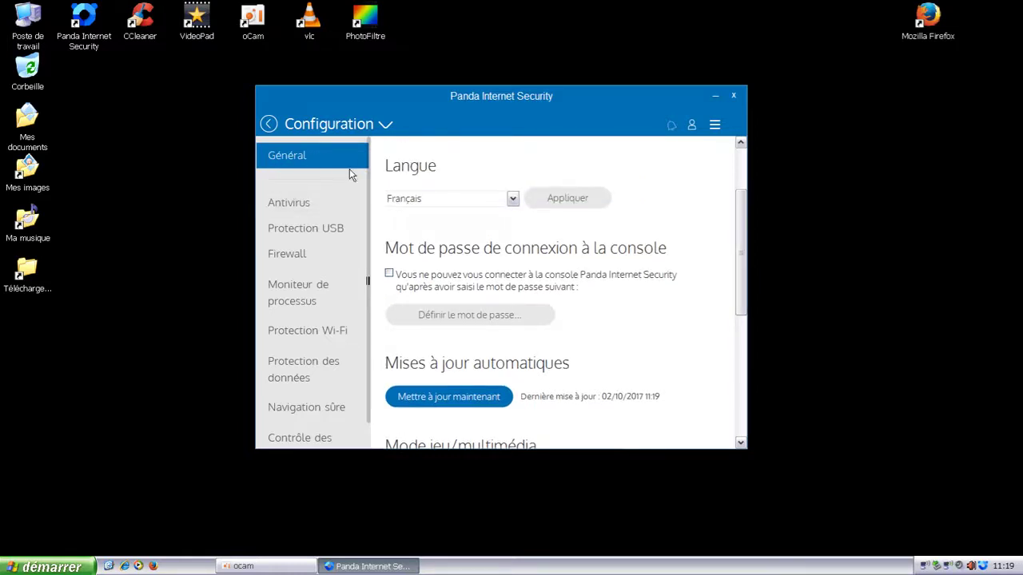
# In the antivirus settings, set automatic quarantine emptying to Chaque mois and check the Exclusions section.
pyautogui.click(293, 202)
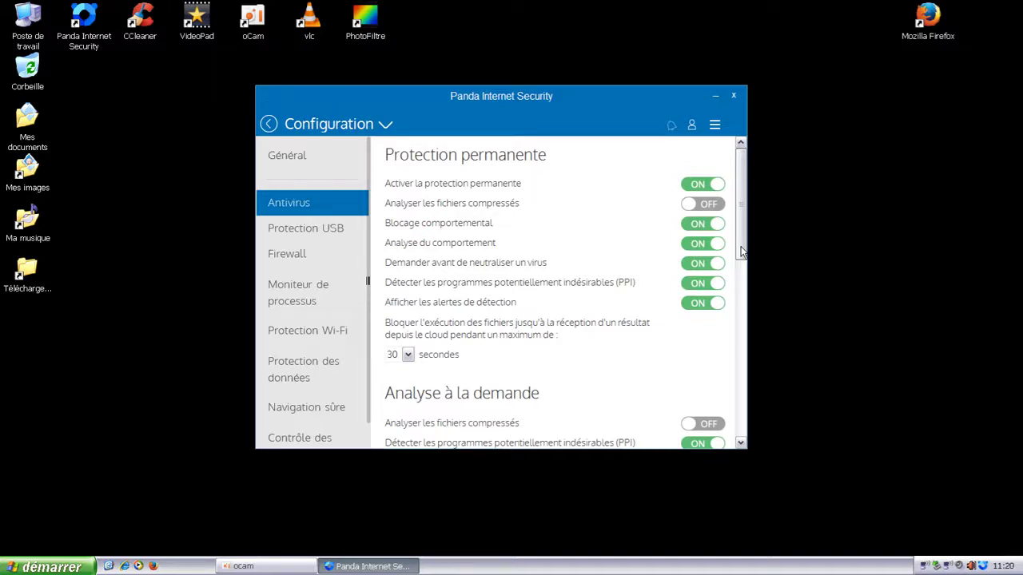
pyautogui.moveTo(742, 251); pyautogui.dragTo(741, 302)
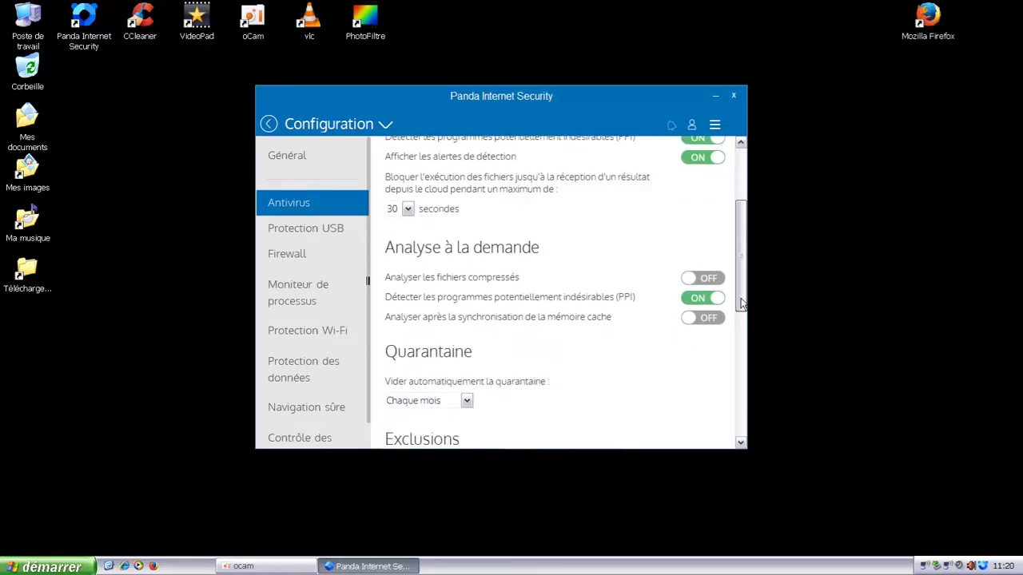
pyautogui.moveTo(741, 302); pyautogui.dragTo(737, 330)
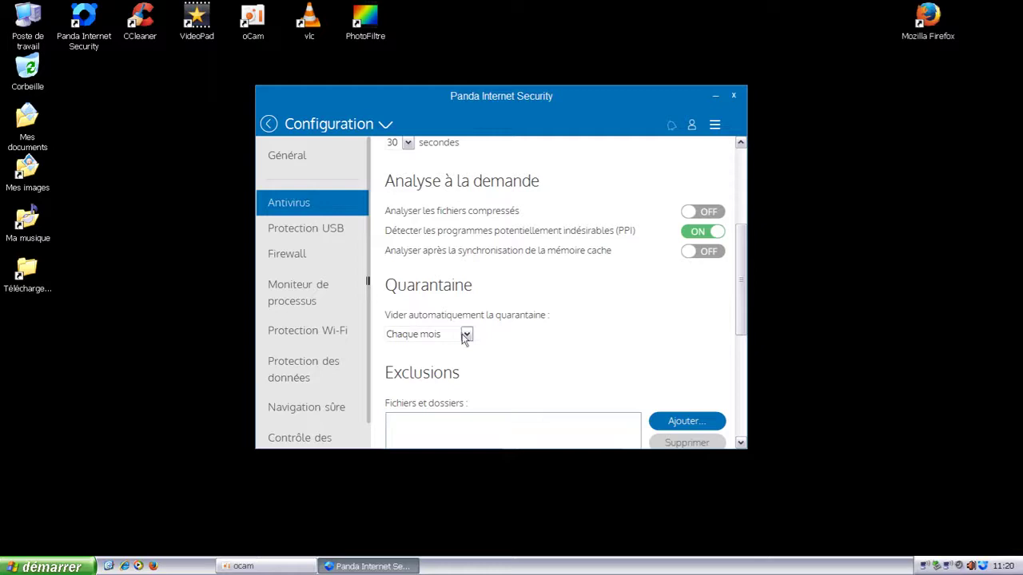
pyautogui.click(466, 335)
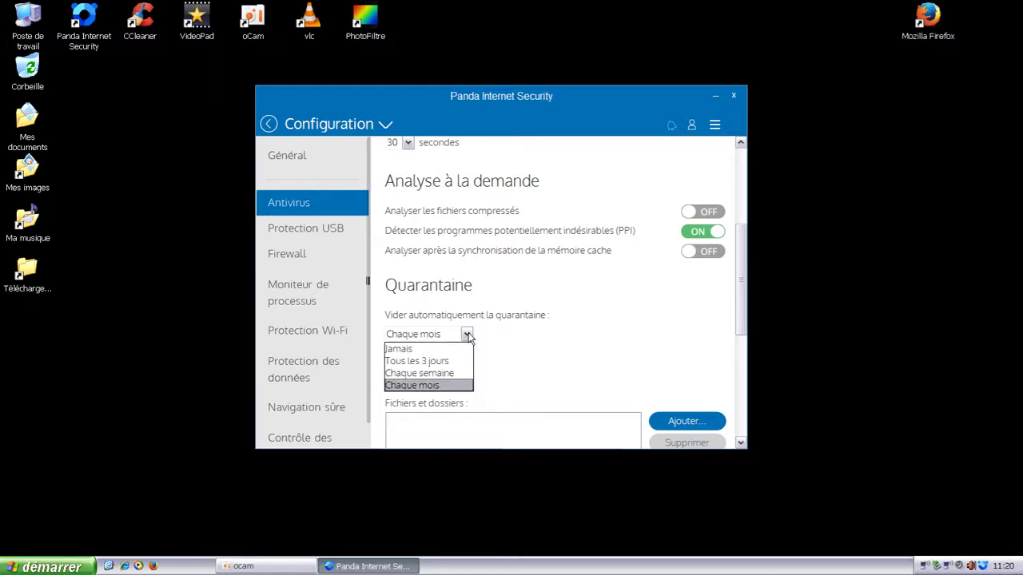
pyautogui.click(404, 386)
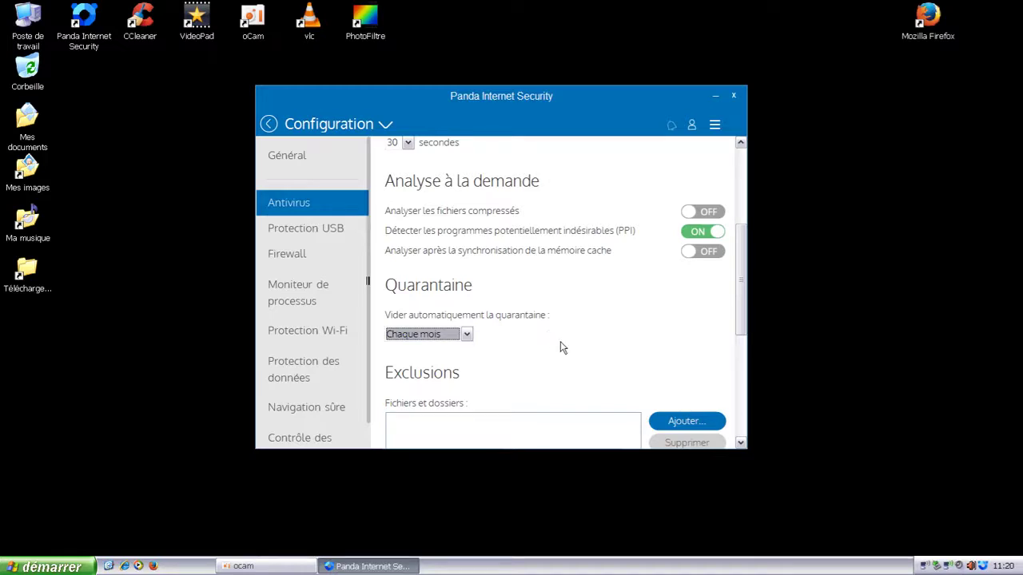
pyautogui.click(469, 335)
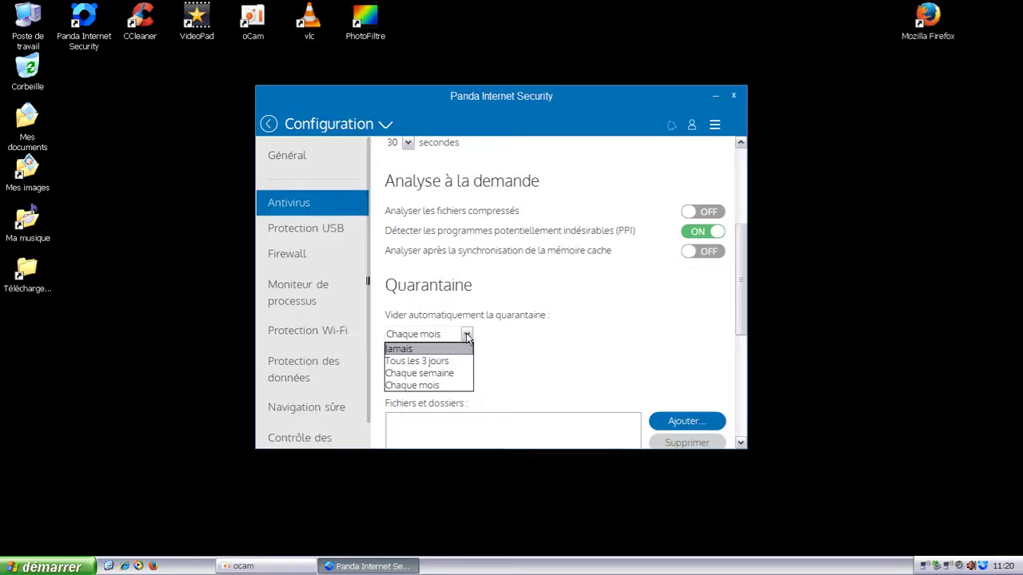
pyautogui.click(422, 386)
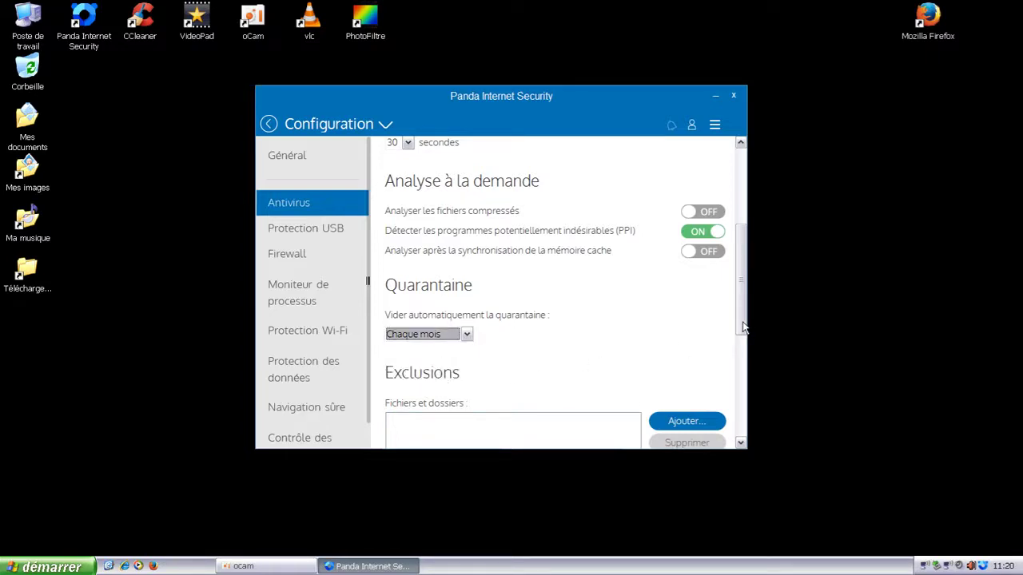
pyautogui.scroll(-3, 742, 327)
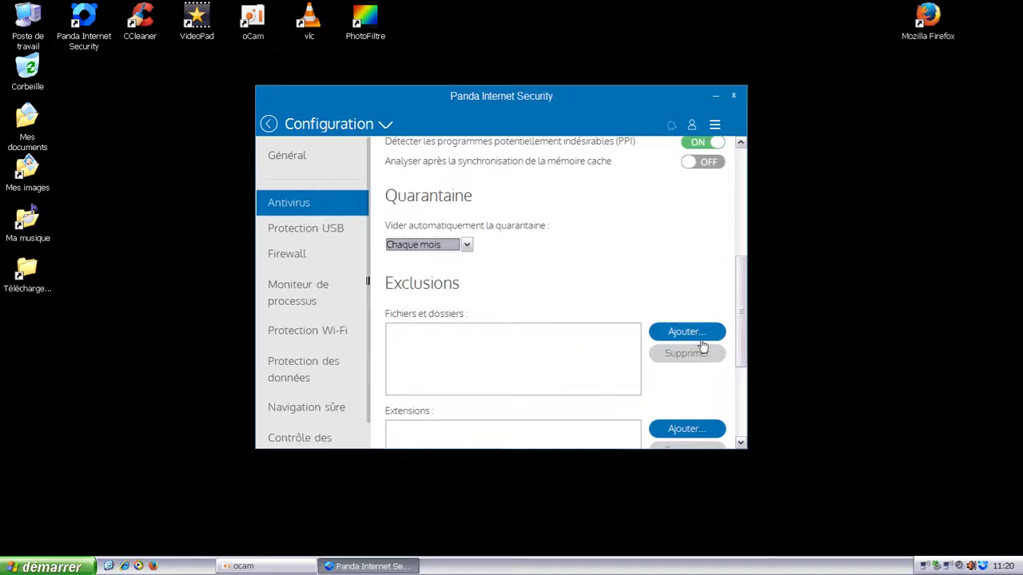
pyautogui.moveTo(742, 340); pyautogui.dragTo(741, 271)
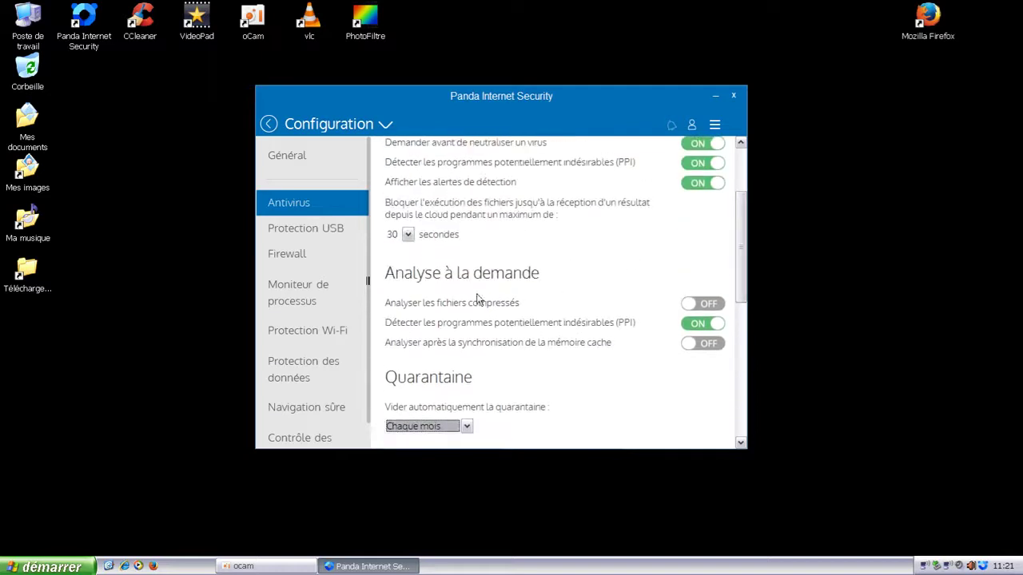
# Review the USB protection settings and the firewall's user rules for program control.
pyautogui.click(304, 230)
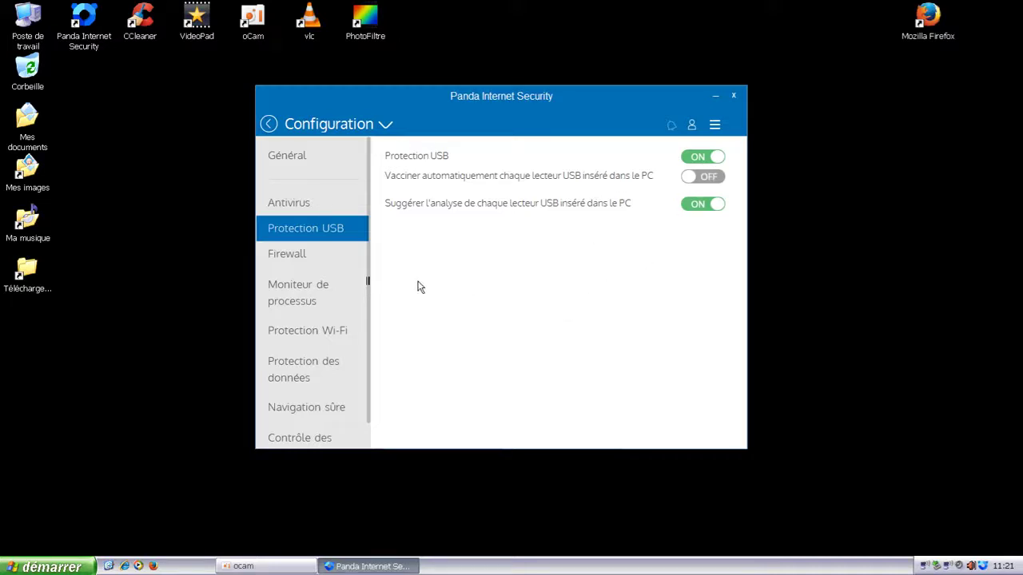
pyautogui.click(295, 256)
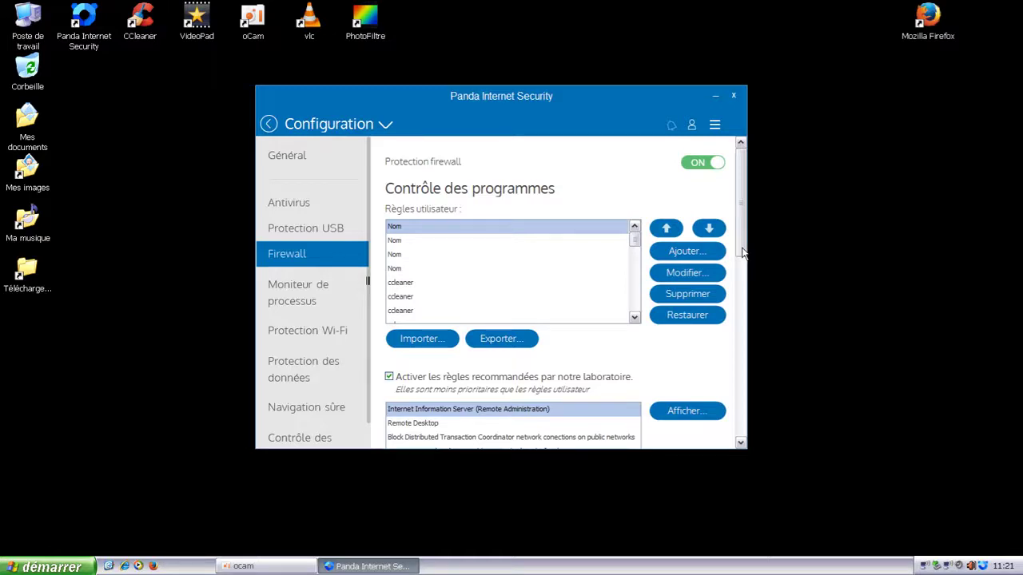
pyautogui.moveTo(742, 253)
pyautogui.mouseDown()
pyautogui.moveTo(742, 294)
pyautogui.moveTo(743, 256)
pyautogui.mouseUp()
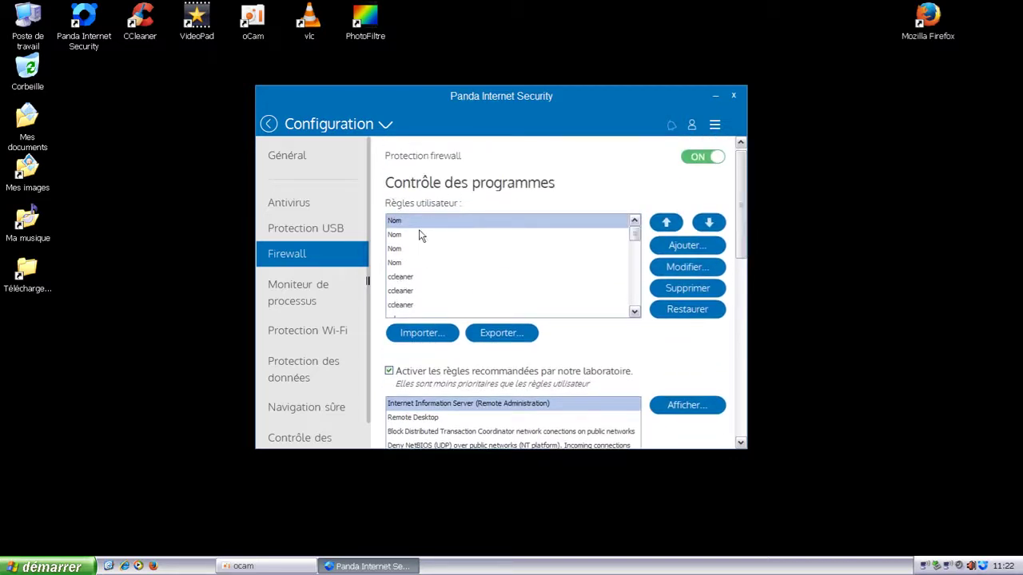
# Review the firewall's recommended rules and Prévention d'intrusion options, and check the Moniteur de processus settings.
pyautogui.moveTo(740, 245); pyautogui.dragTo(738, 305)
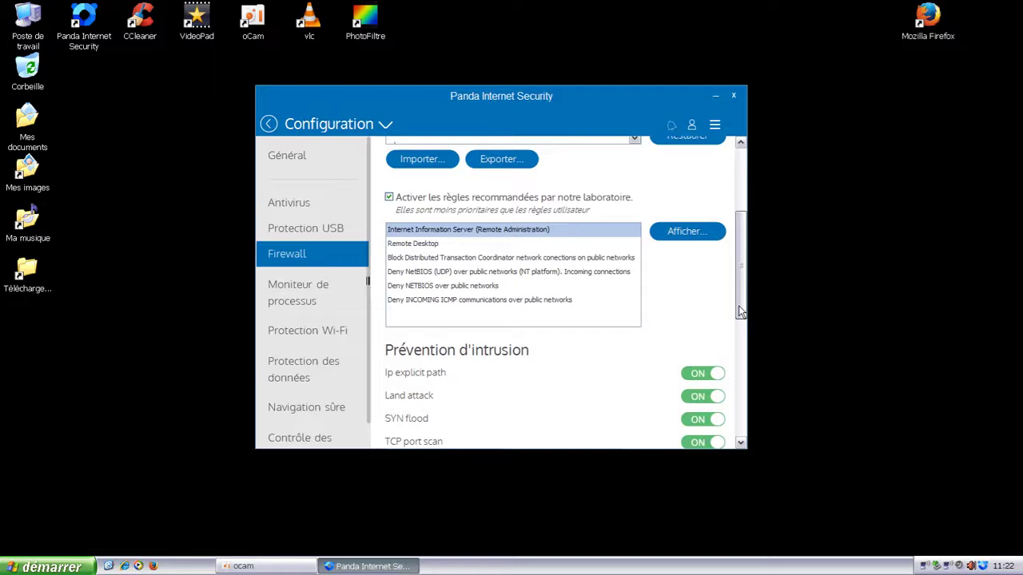
pyautogui.moveTo(738, 305); pyautogui.dragTo(739, 358)
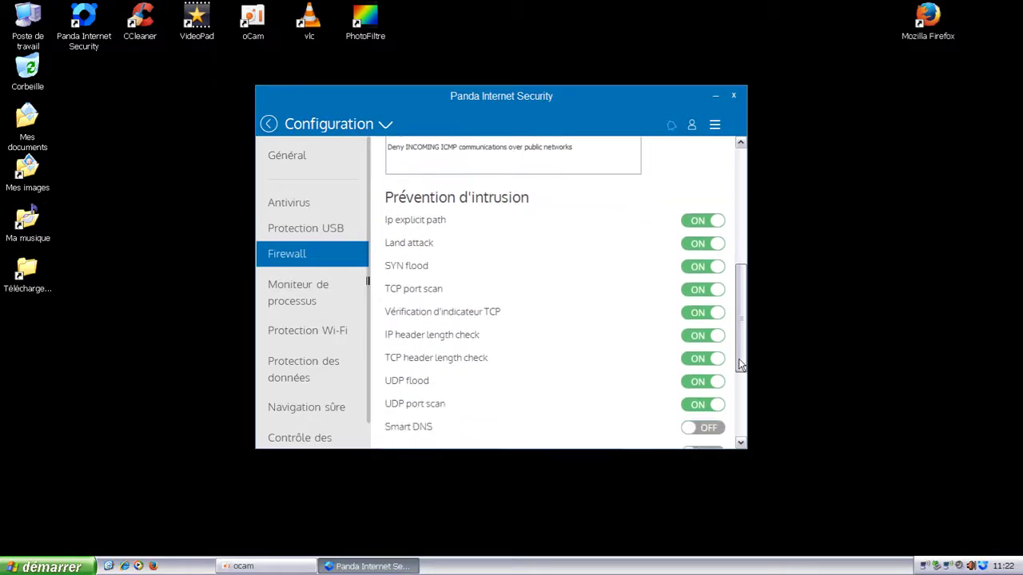
pyautogui.moveTo(740, 365); pyautogui.dragTo(740, 427)
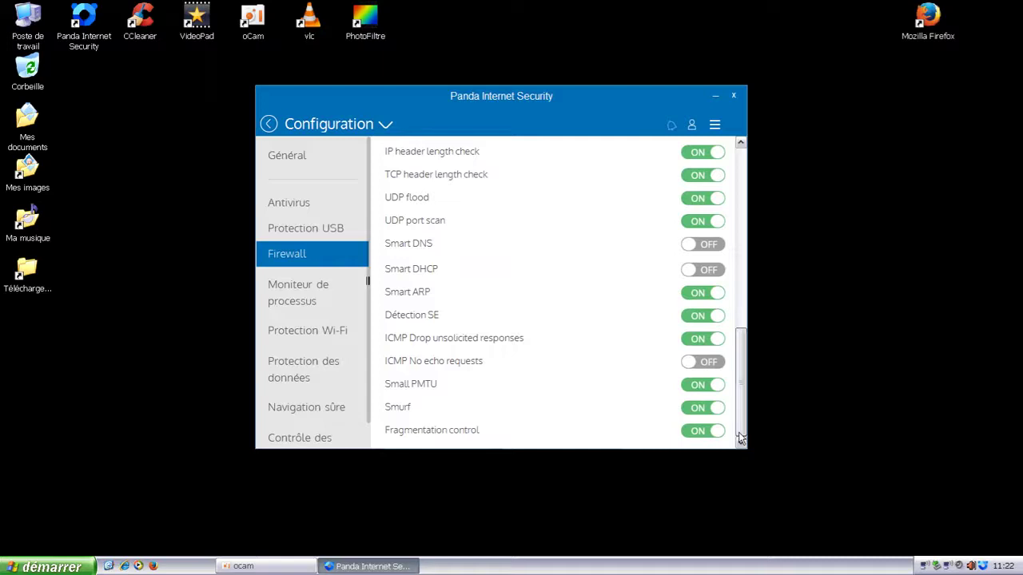
pyautogui.click(303, 292)
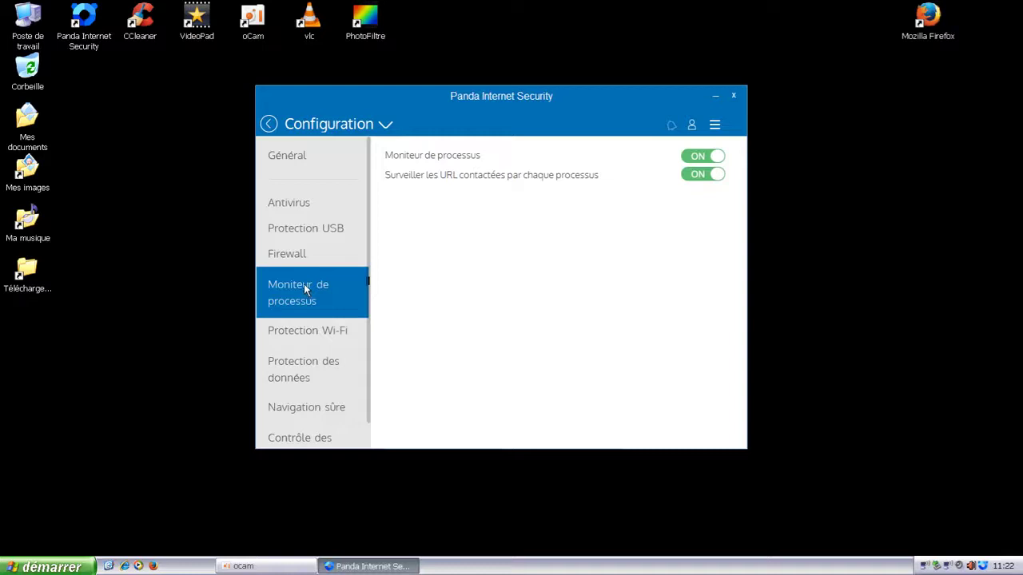
# Review the Protection Wi-Fi settings and the Protection des données folders, file extensions and application permissions.
pyautogui.click(322, 330)
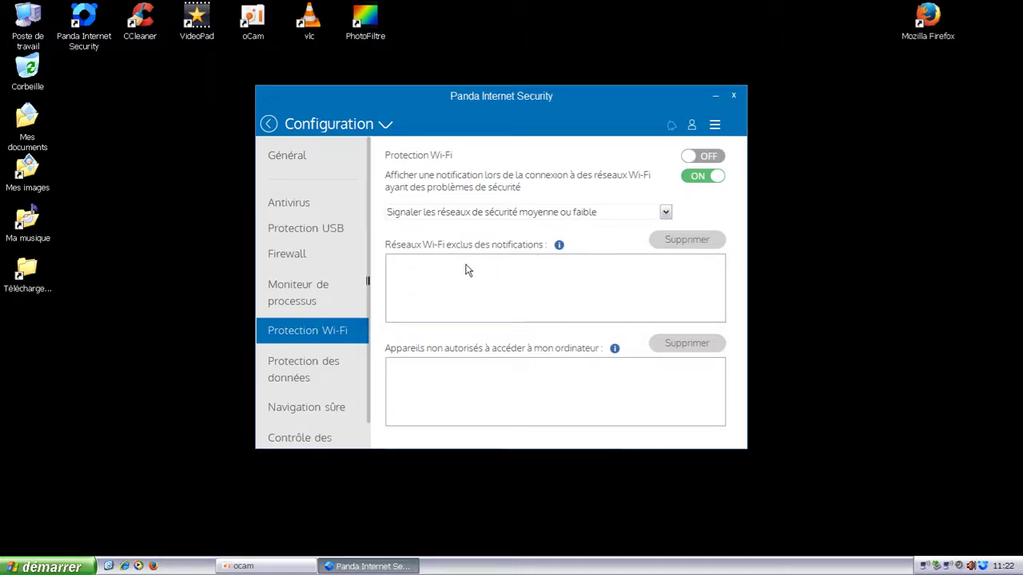
pyautogui.click(308, 360)
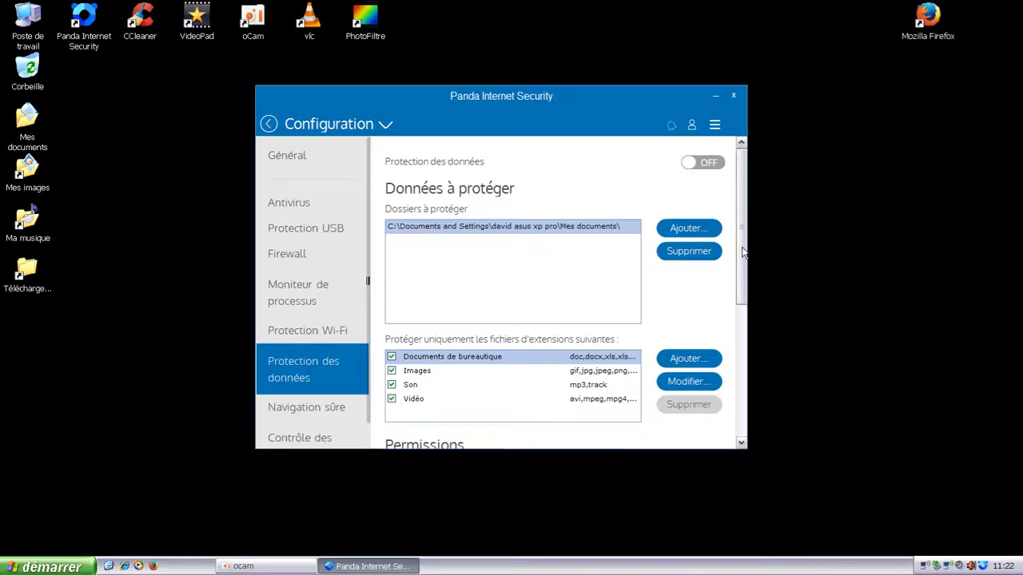
pyautogui.moveTo(742, 253); pyautogui.dragTo(741, 386)
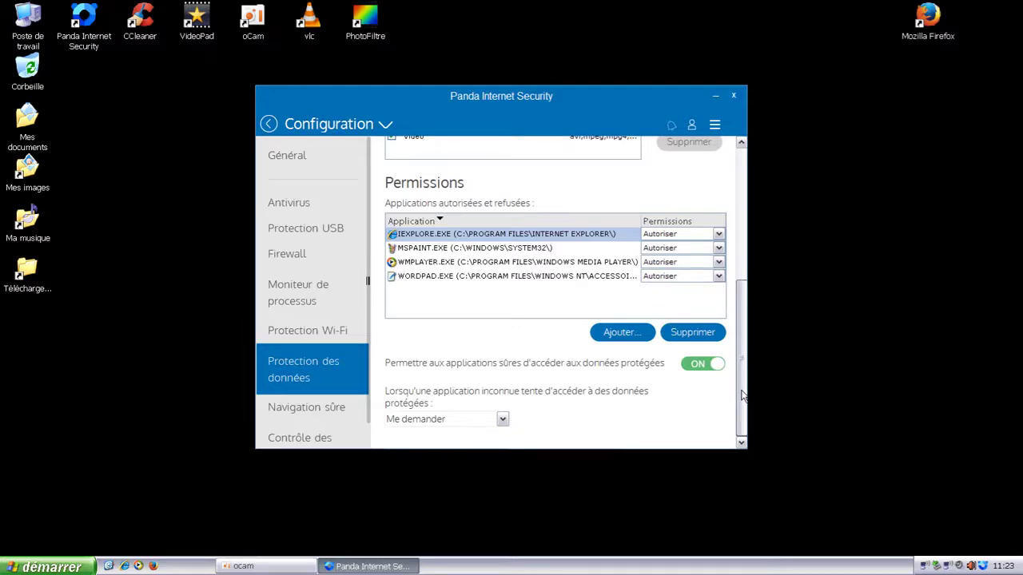
# Review the Navigation sûre settings for authorised addresses and domains.
pyautogui.click(306, 408)
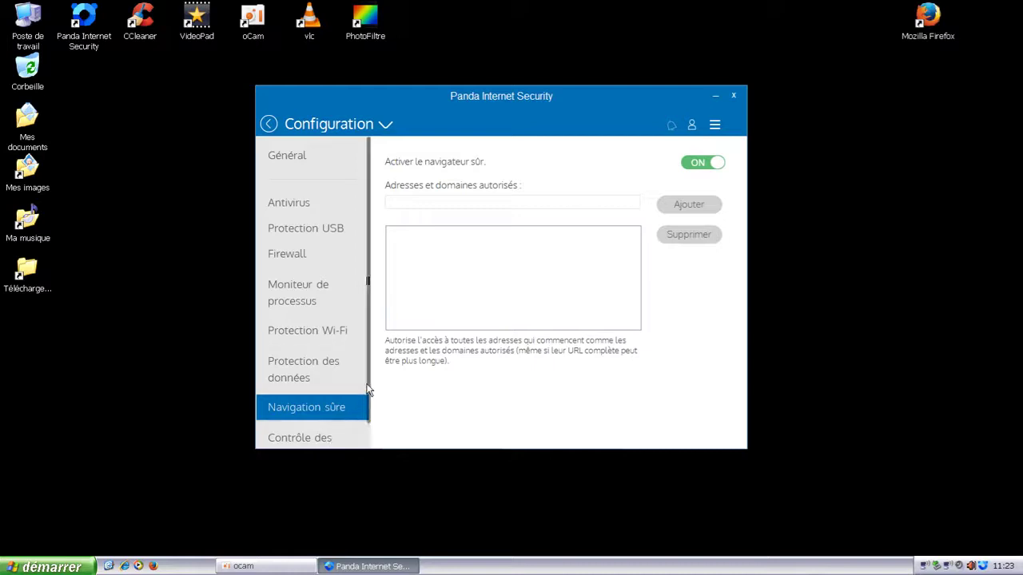
pyautogui.scroll(-1, 368, 291)
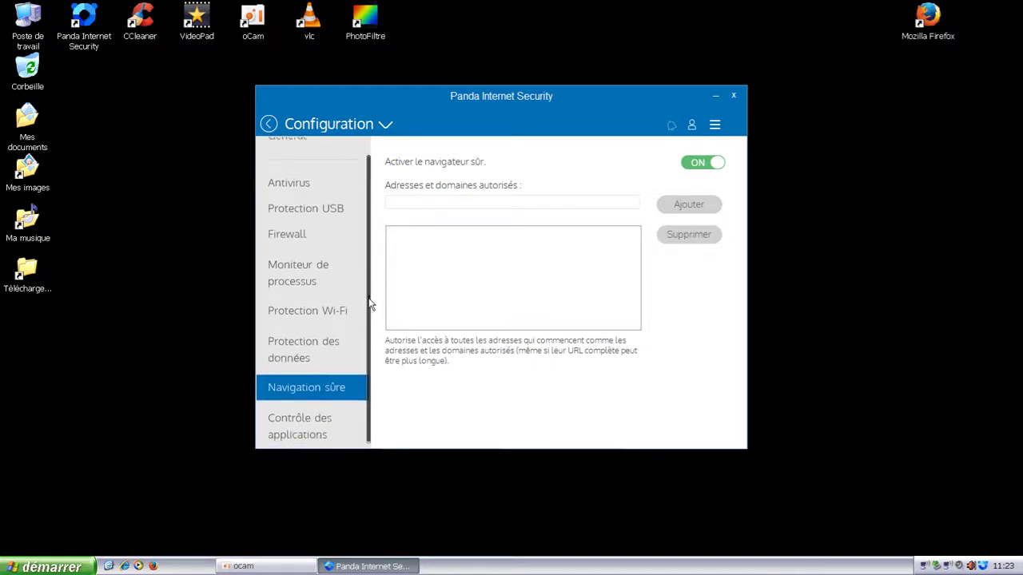
pyautogui.moveTo(369, 310); pyautogui.dragTo(368, 287)
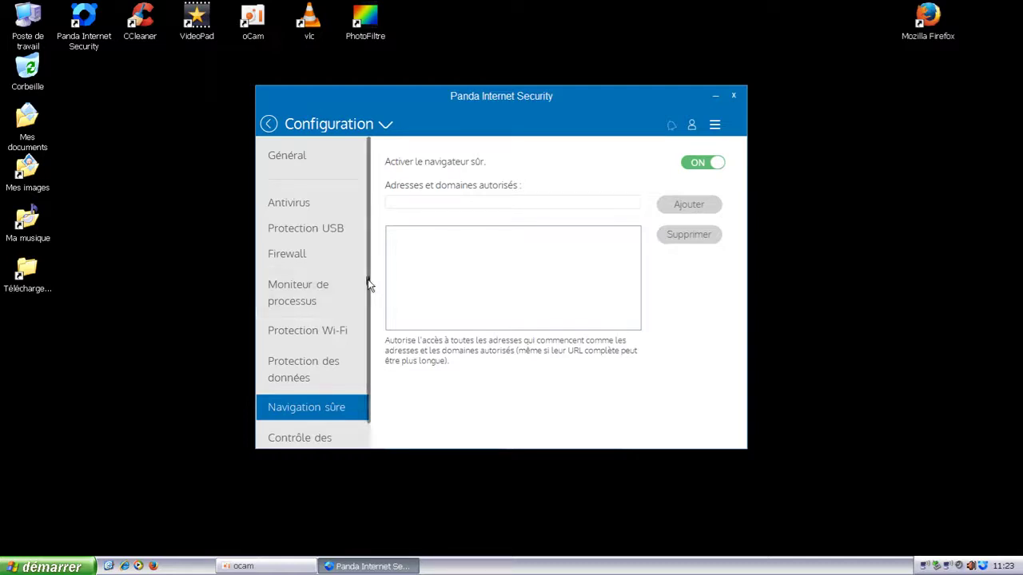
pyautogui.moveTo(369, 284); pyautogui.dragTo(369, 305)
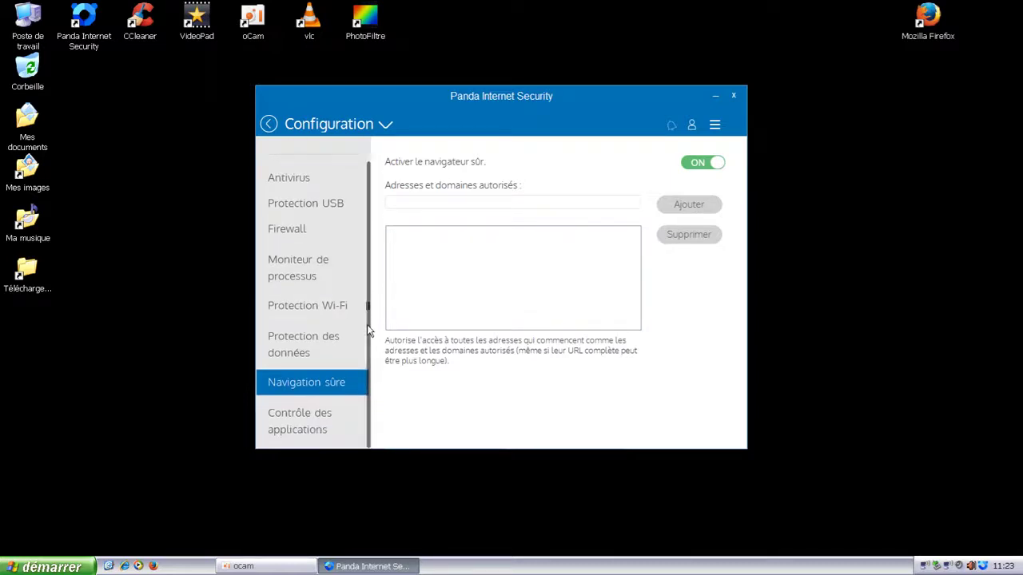
# In Contrôle des applications, set the permissions of oCam_v16.0.0.0.tmp and oCam.exe to Refuser.
pyautogui.click(300, 416)
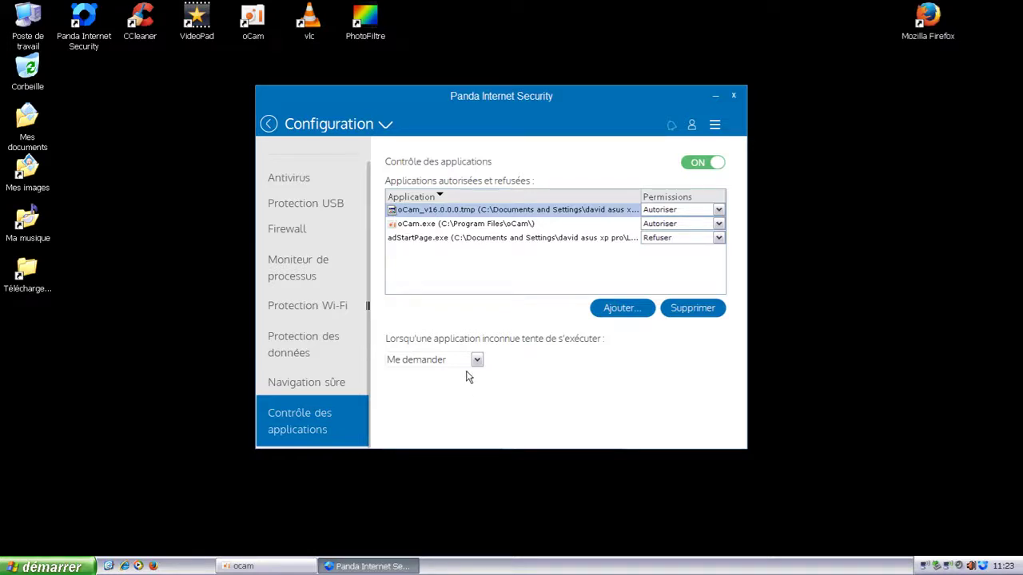
pyautogui.click(718, 209)
pyautogui.click(680, 229)
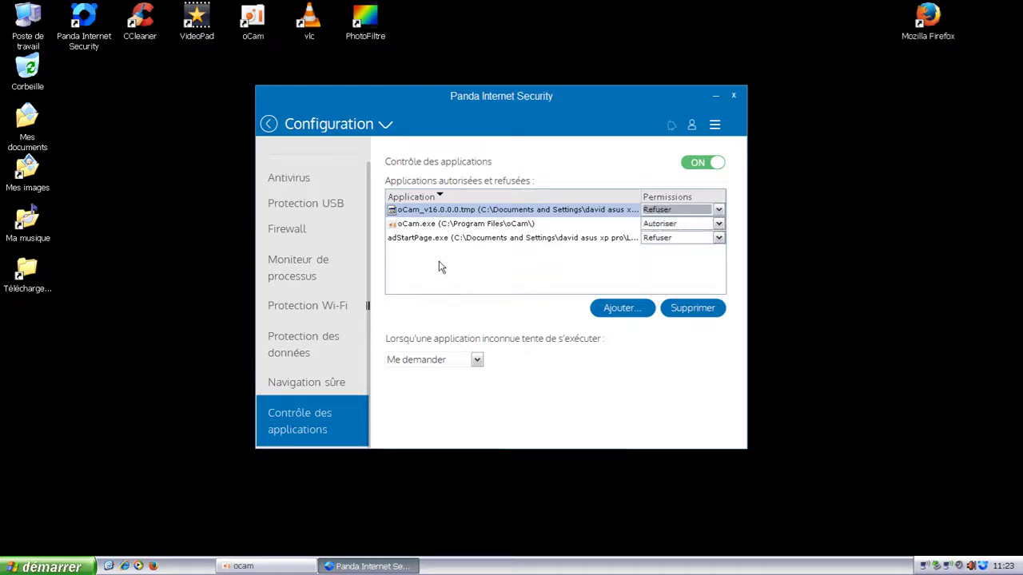
pyautogui.click(719, 225)
pyautogui.click(664, 243)
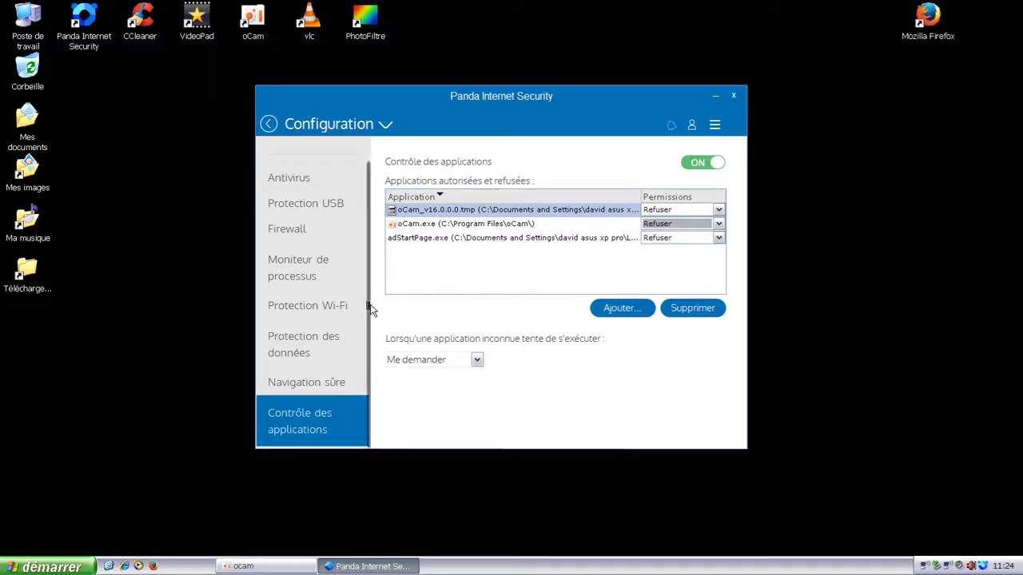
# Look over the list of available protection modules and return to the Démarrage home page.
pyautogui.moveTo(370, 310); pyautogui.dragTo(372, 232)
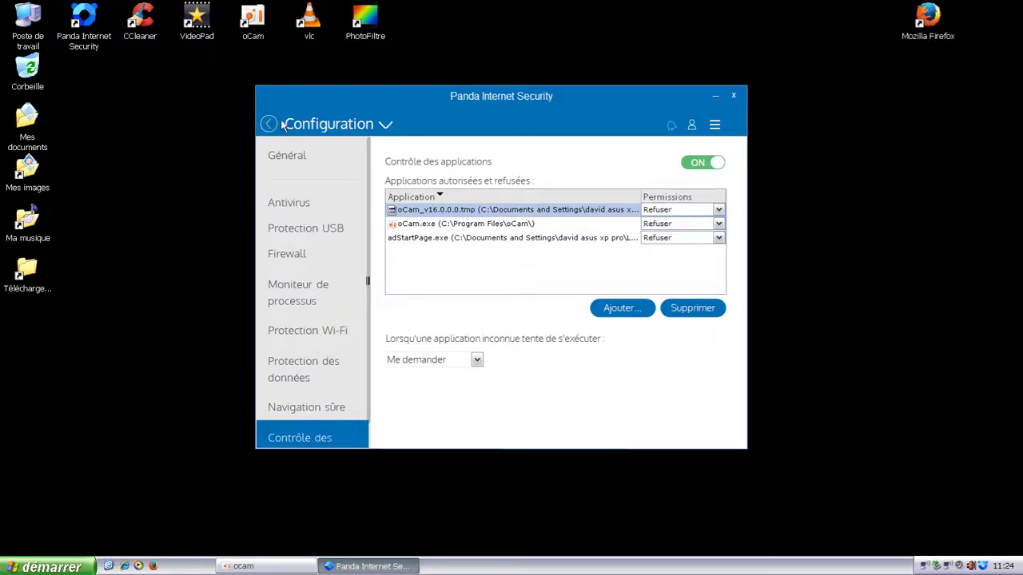
pyautogui.click(386, 126)
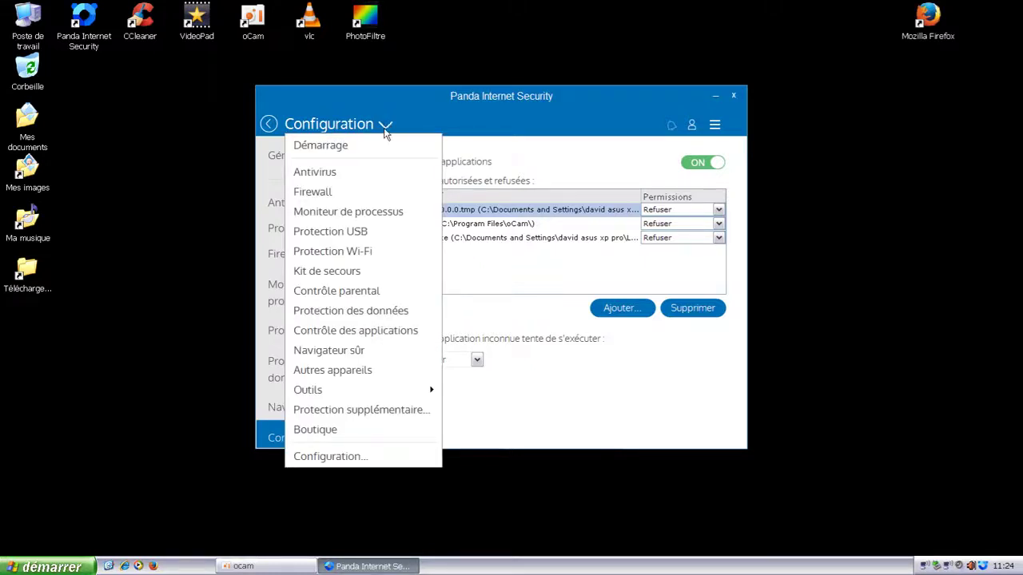
pyautogui.moveTo(365, 390)
pyautogui.click(391, 117)
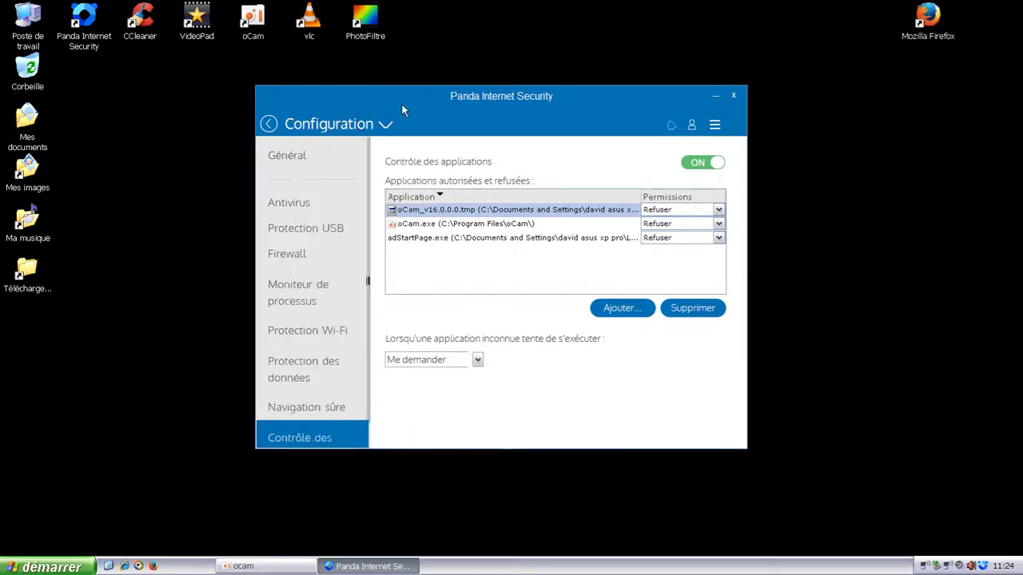
pyautogui.click(269, 126)
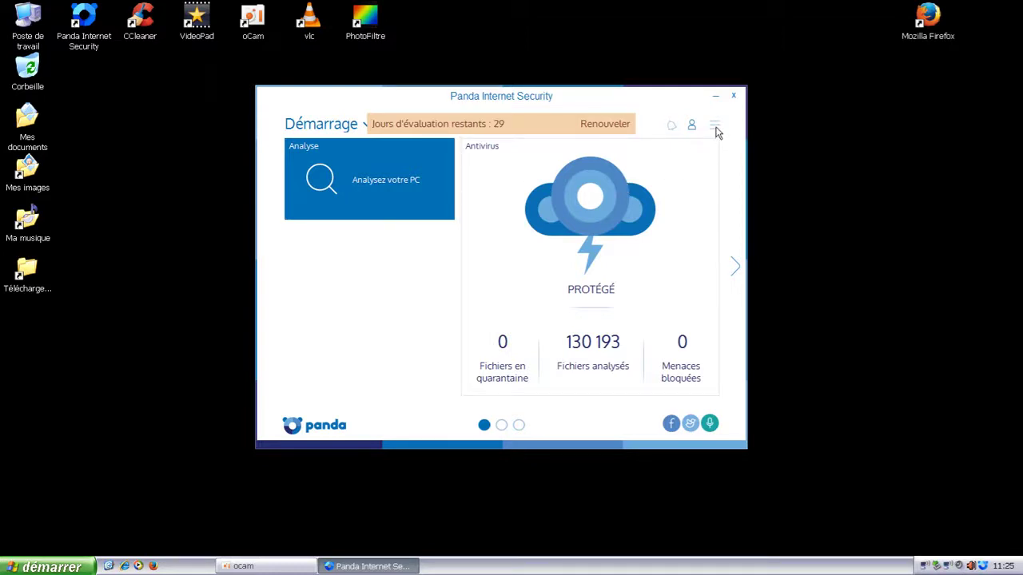
# Check the general settings of Pare-feu Windows in the Windows Panneau de configuration and close both windows.
pyautogui.click(76, 568)
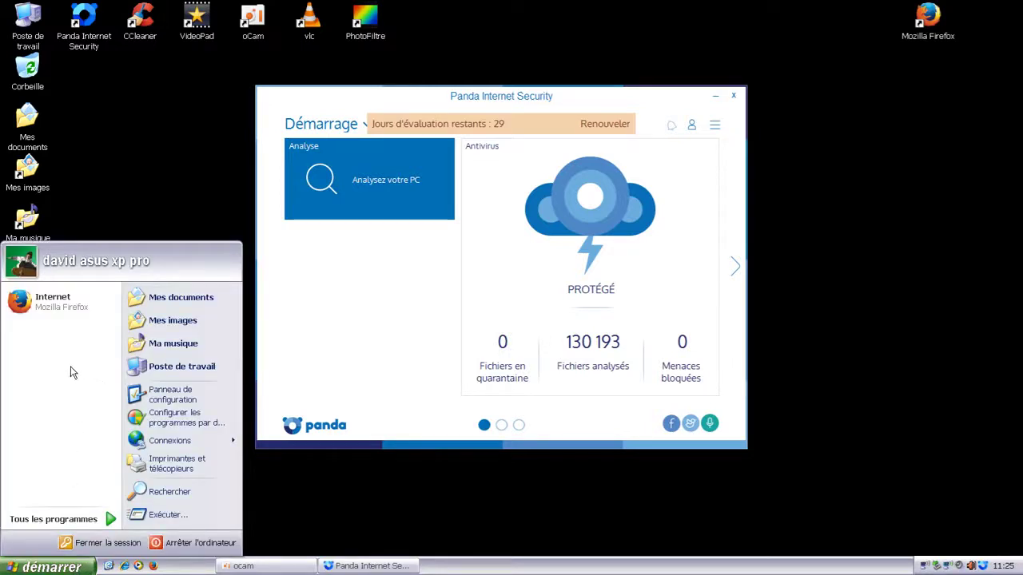
pyautogui.click(145, 395)
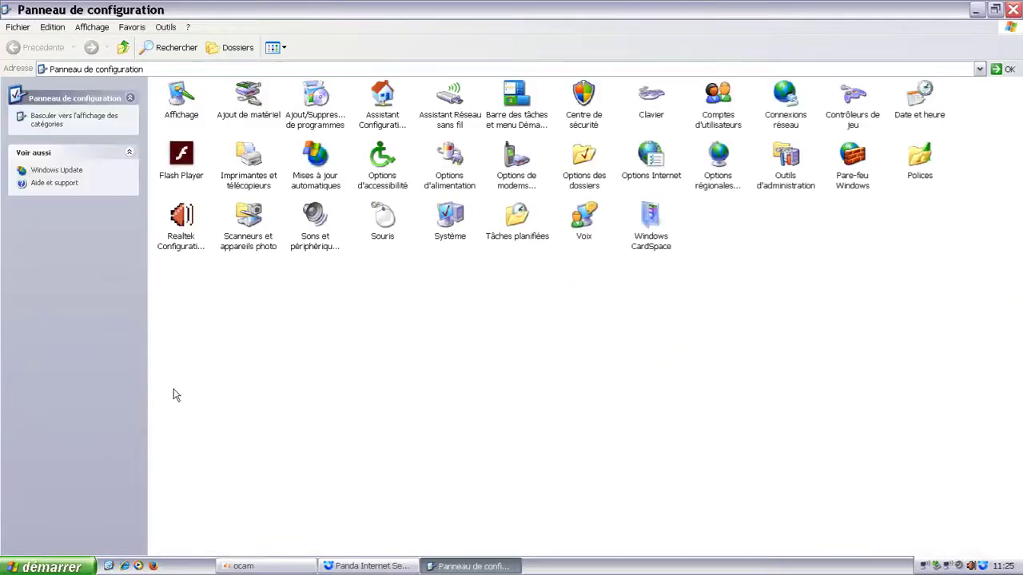
pyautogui.click(854, 177)
pyautogui.doubleClick(855, 178)
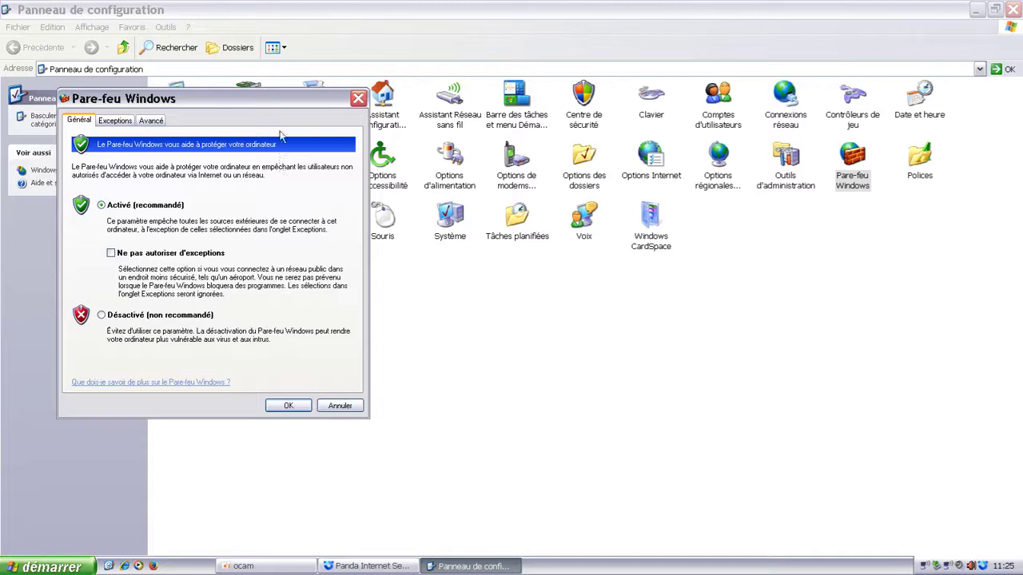
pyautogui.click(302, 407)
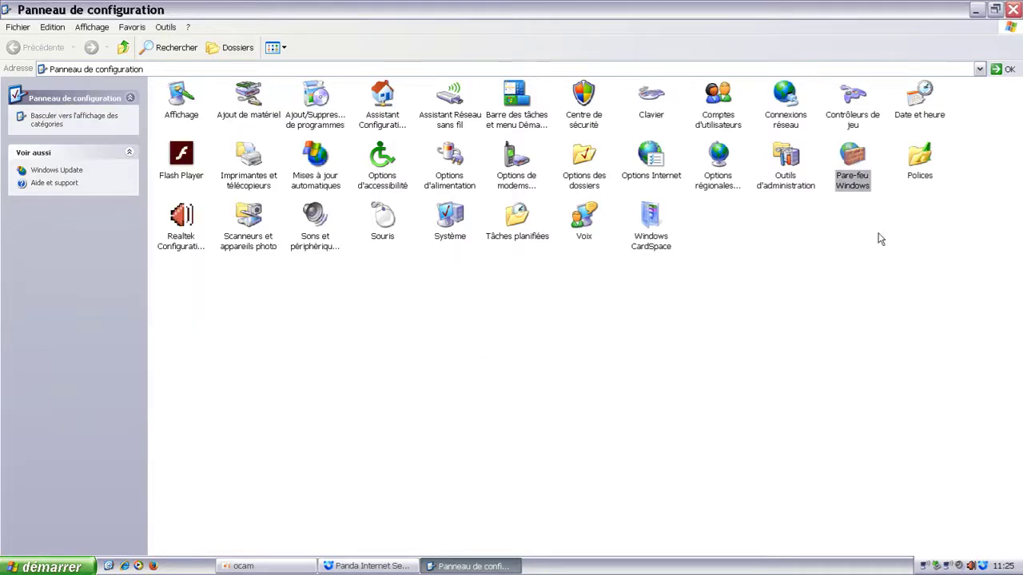
pyautogui.click(1012, 10)
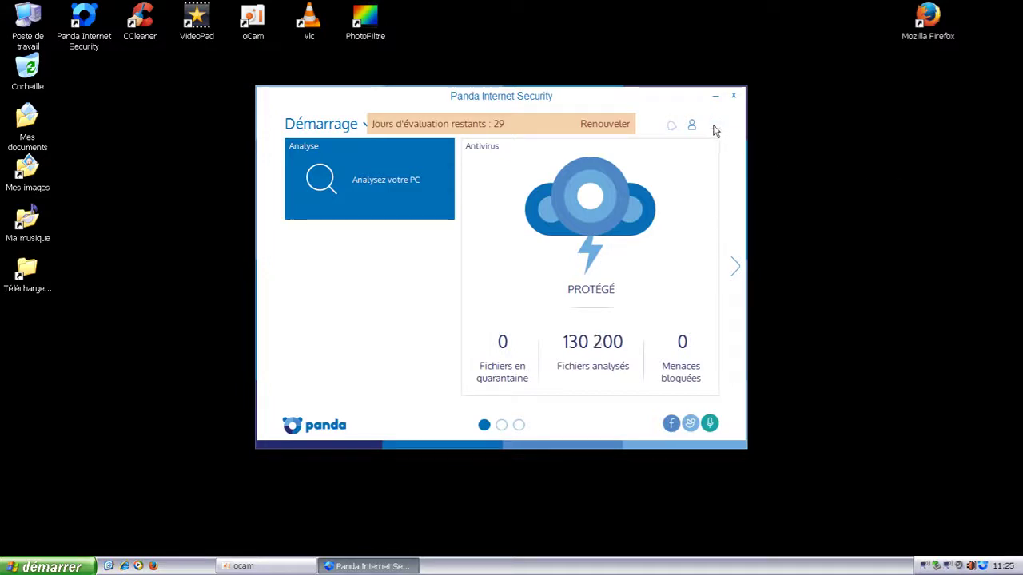
# Return to the Panda Internet Security firewall configuration and view the Contrôle des programmes user rules.
pyautogui.click(715, 128)
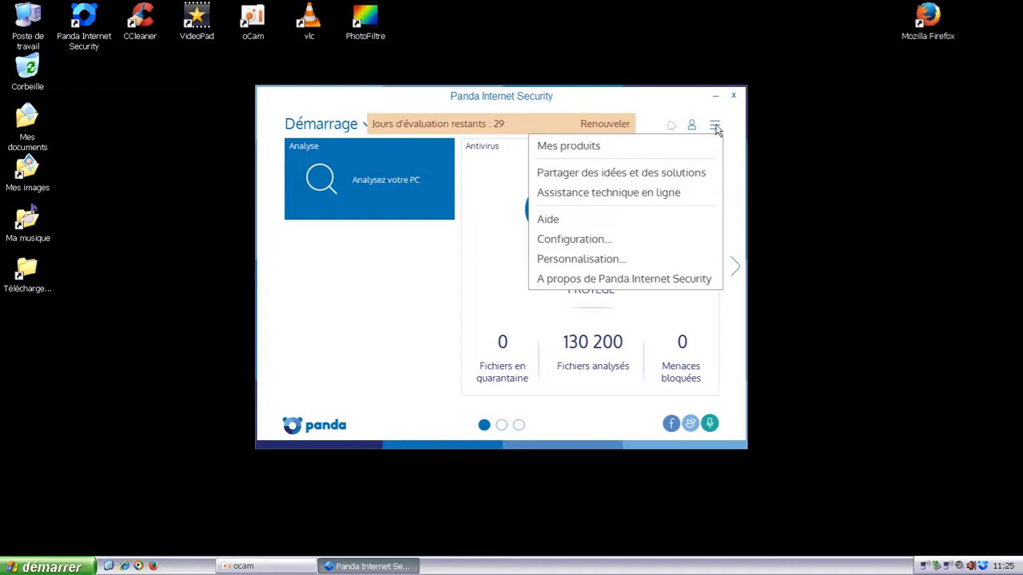
pyautogui.click(588, 243)
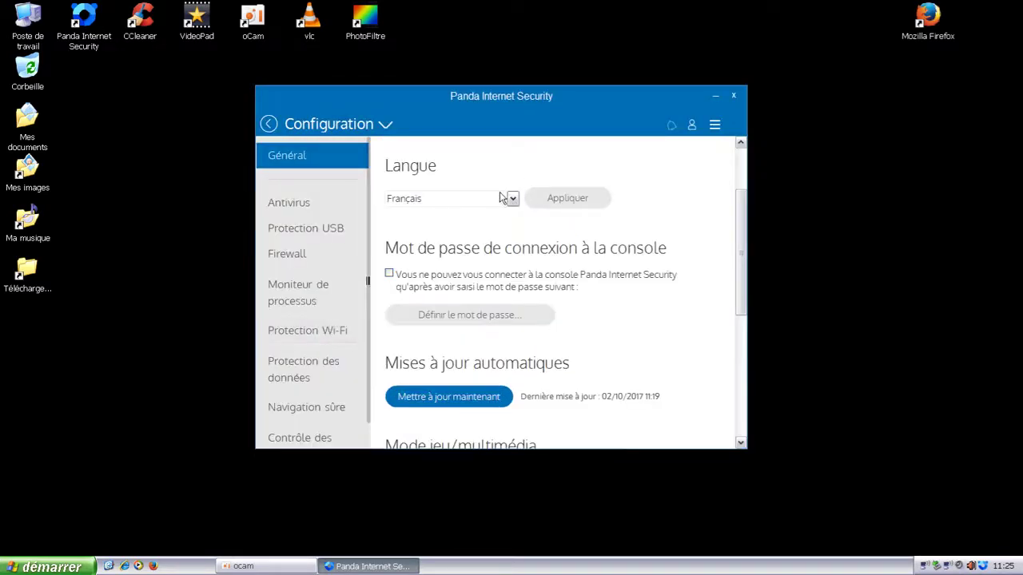
pyautogui.click(280, 254)
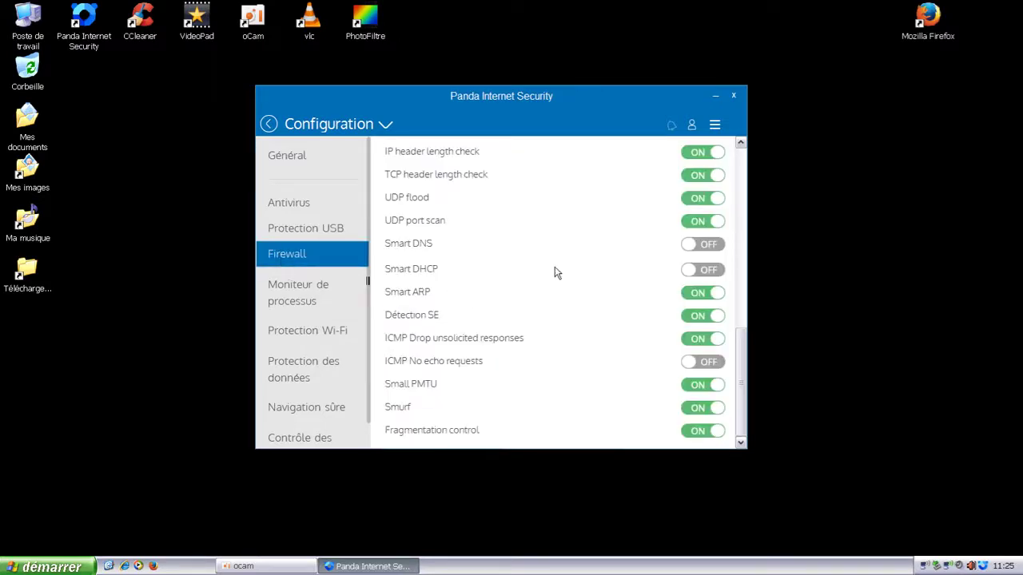
pyautogui.scroll(1, 614, 266)
pyautogui.scroll(10, 614, 266)
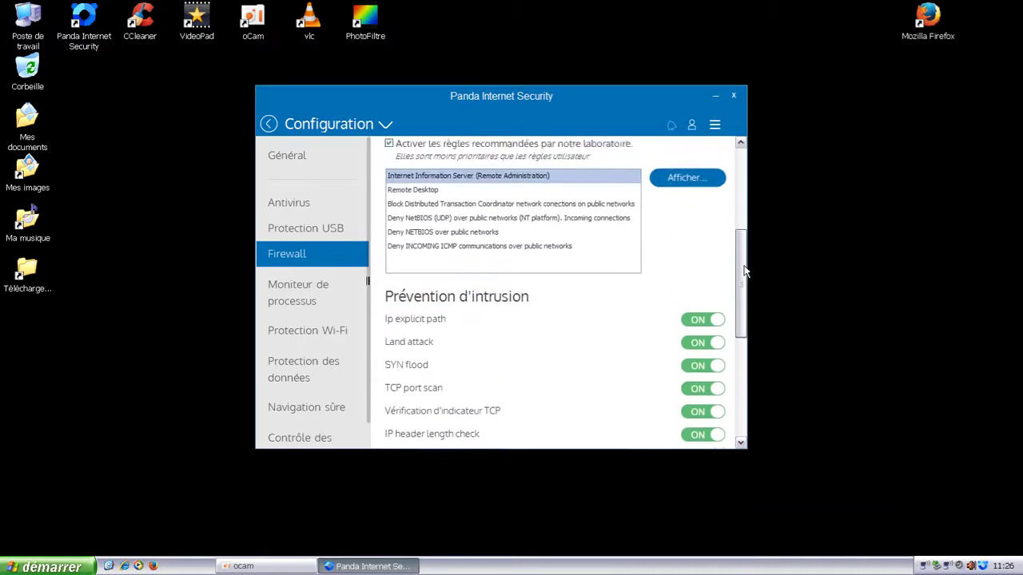
pyautogui.moveTo(743, 216)
pyautogui.mouseDown()
pyautogui.moveTo(743, 304)
pyautogui.moveTo(742, 201)
pyautogui.mouseUp()
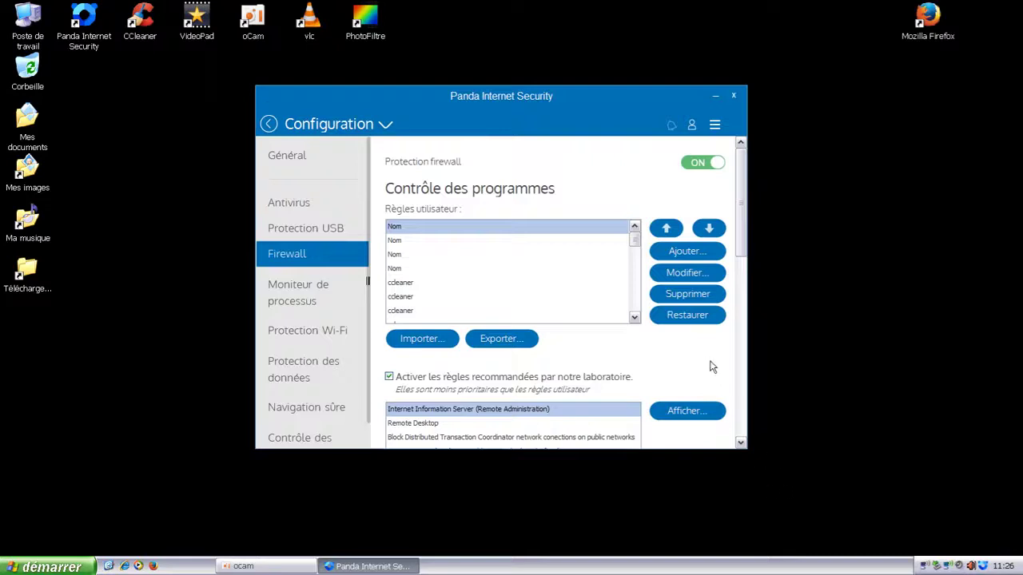
# Go through the whole firewall page again, from the laboratory's recommended rules to the Prévention d'intrusion options, and return to the user rules.
pyautogui.moveTo(575, 94); pyautogui.dragTo(547, 83)
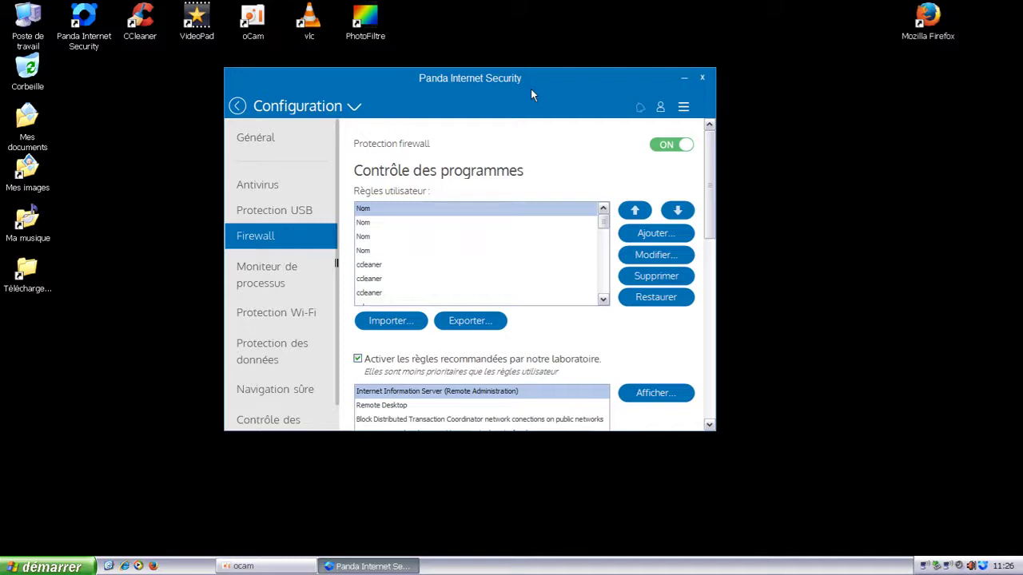
pyautogui.moveTo(708, 211); pyautogui.dragTo(707, 259)
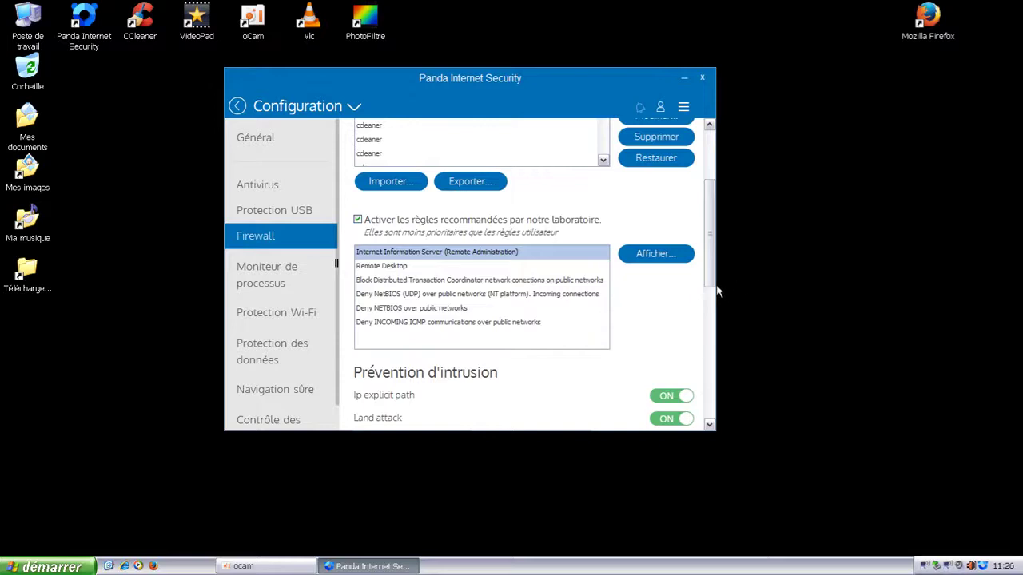
pyautogui.moveTo(709, 282); pyautogui.dragTo(710, 345)
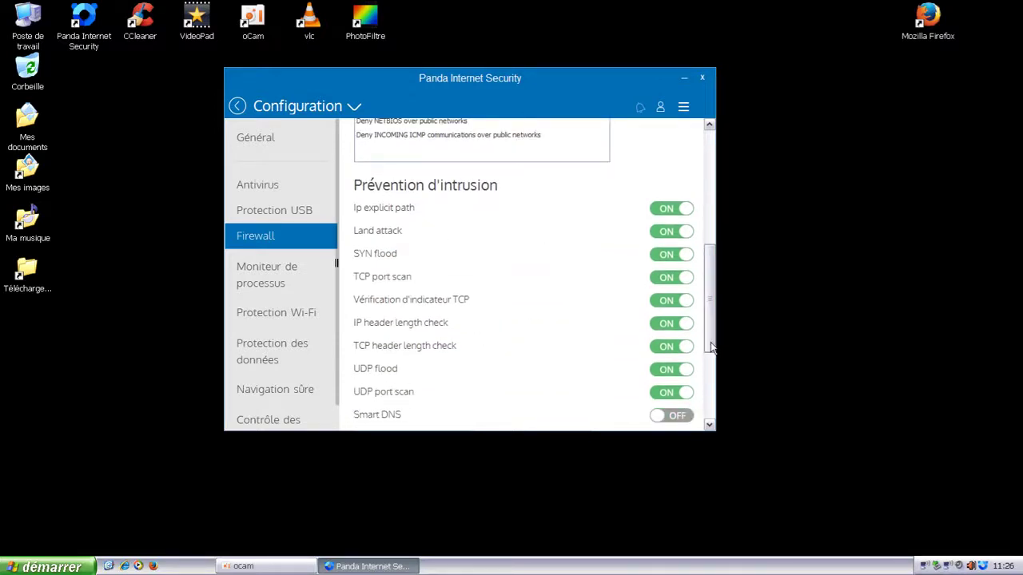
pyautogui.moveTo(711, 346); pyautogui.dragTo(711, 416)
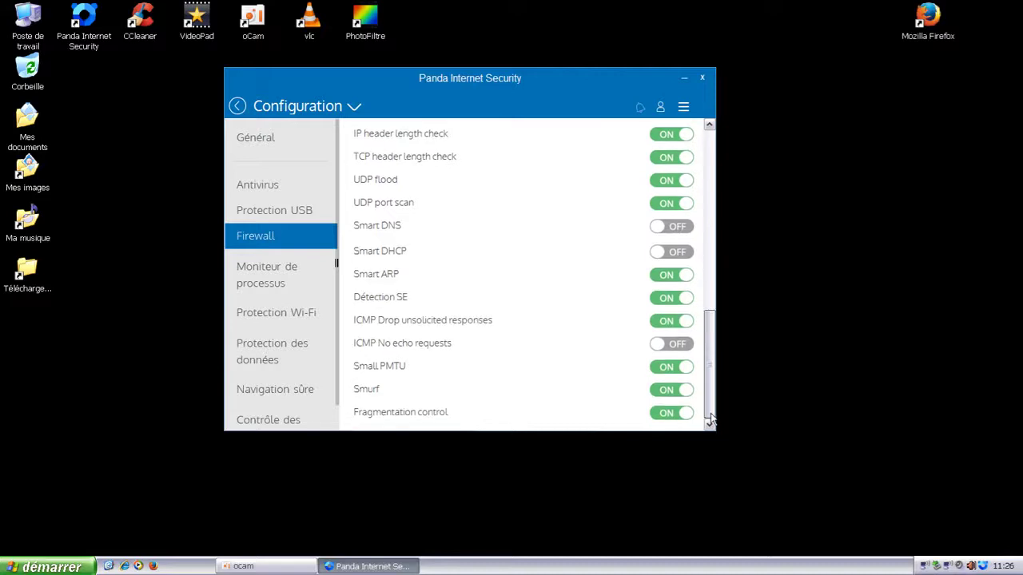
pyautogui.moveTo(711, 396); pyautogui.dragTo(715, 187)
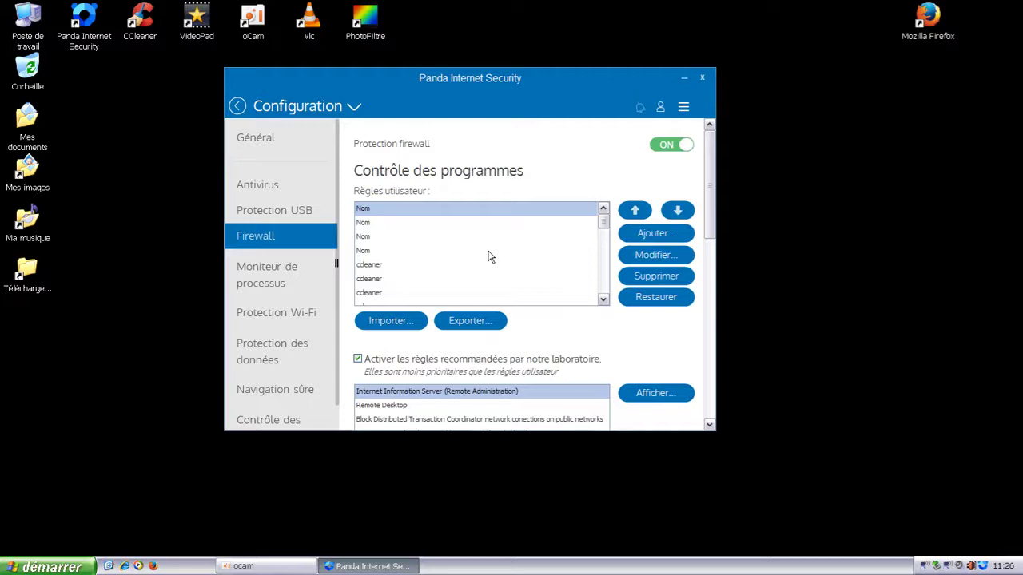
# Start a new user rule for a specific program and browse to Program Files on Disque local (C:) to choose its executable.
pyautogui.click(655, 237)
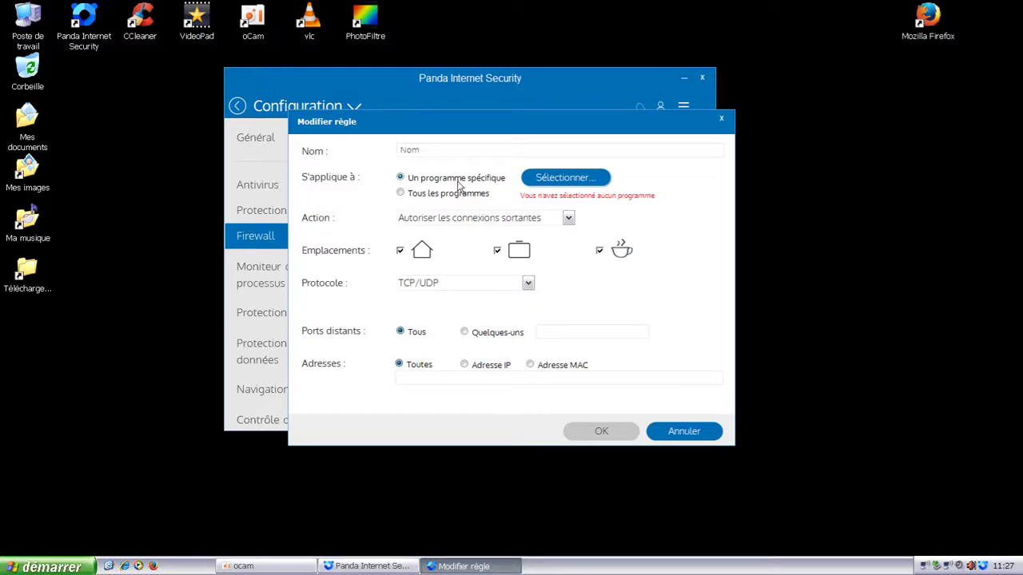
pyautogui.click(569, 179)
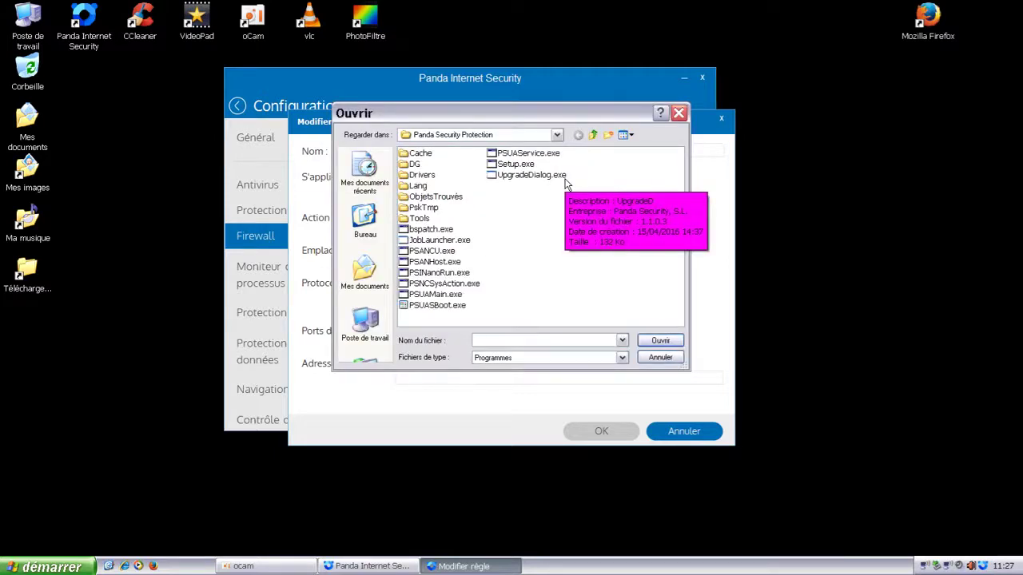
pyautogui.click(369, 322)
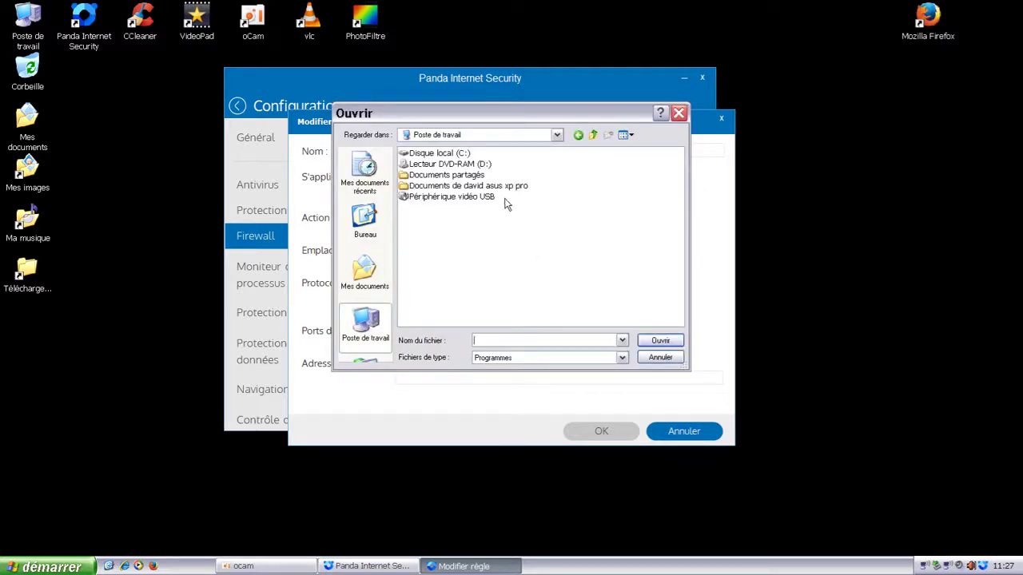
pyautogui.click(459, 152)
pyautogui.doubleClick(456, 153)
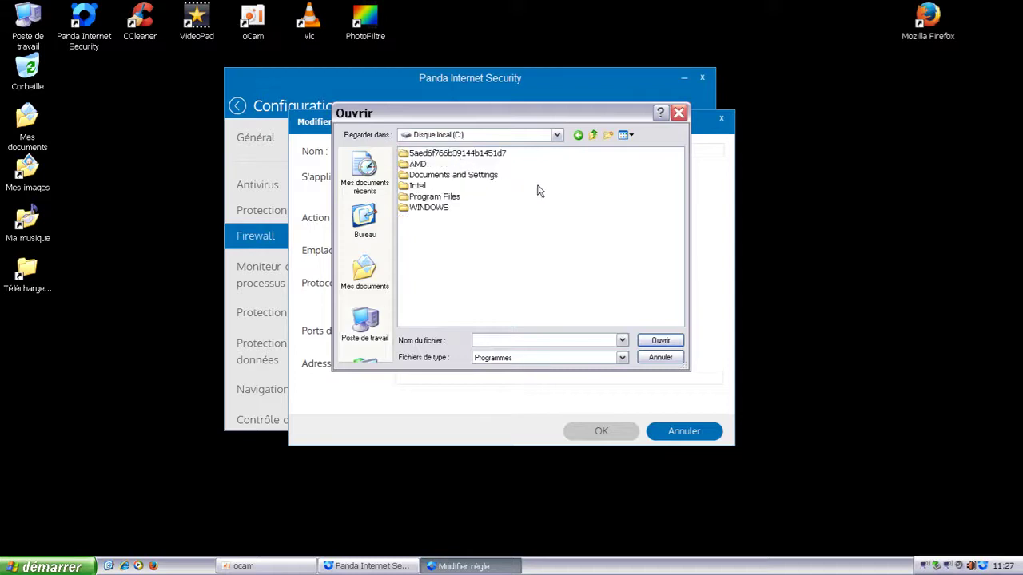
pyautogui.doubleClick(440, 198)
pyautogui.click(438, 198)
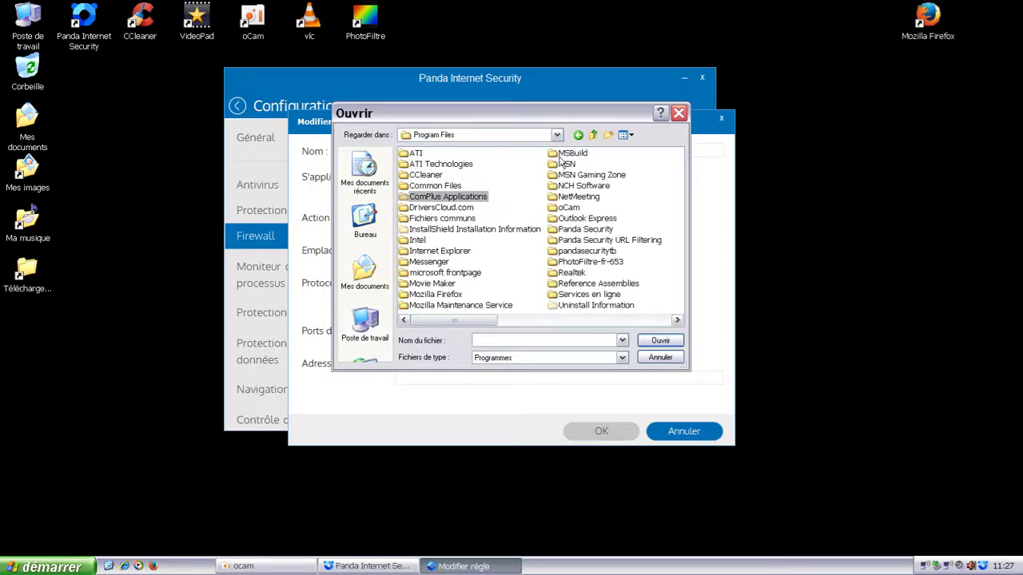
# Move and enlarge the file selection window, and open the vlc-2.2.6-win32 folder.
pyautogui.moveTo(588, 123); pyautogui.dragTo(307, 30)
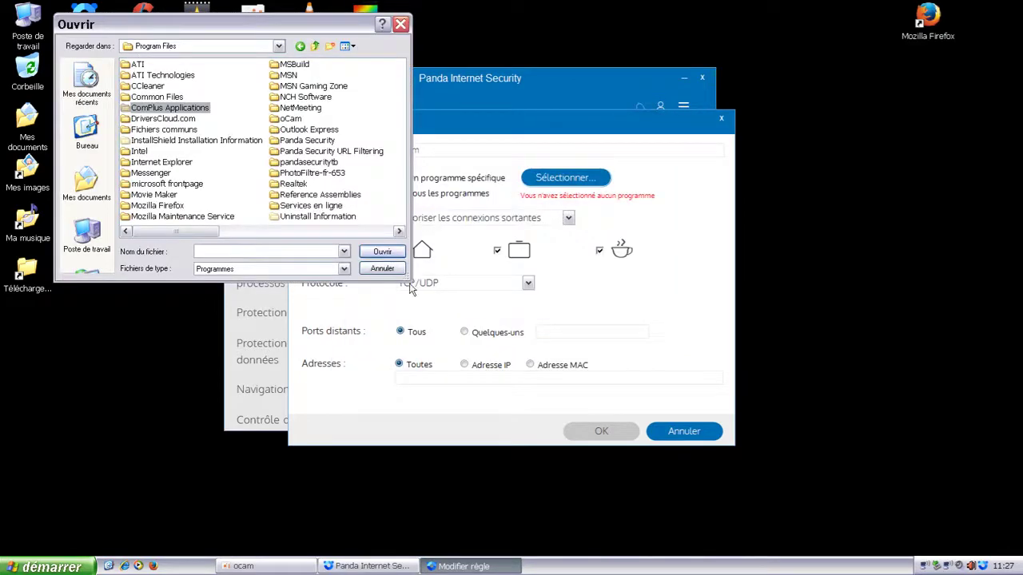
pyautogui.moveTo(410, 280); pyautogui.dragTo(763, 515)
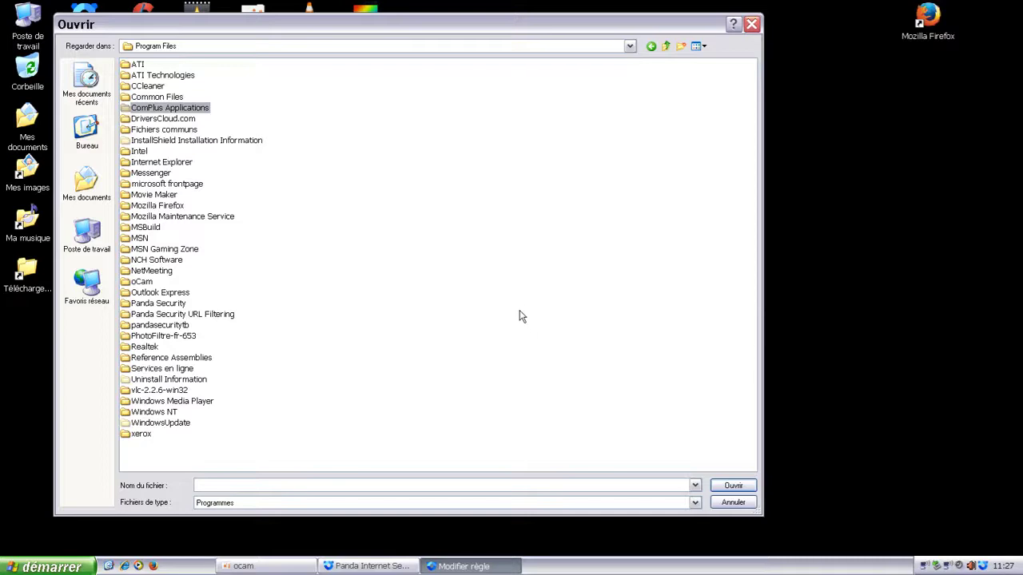
pyautogui.doubleClick(163, 391)
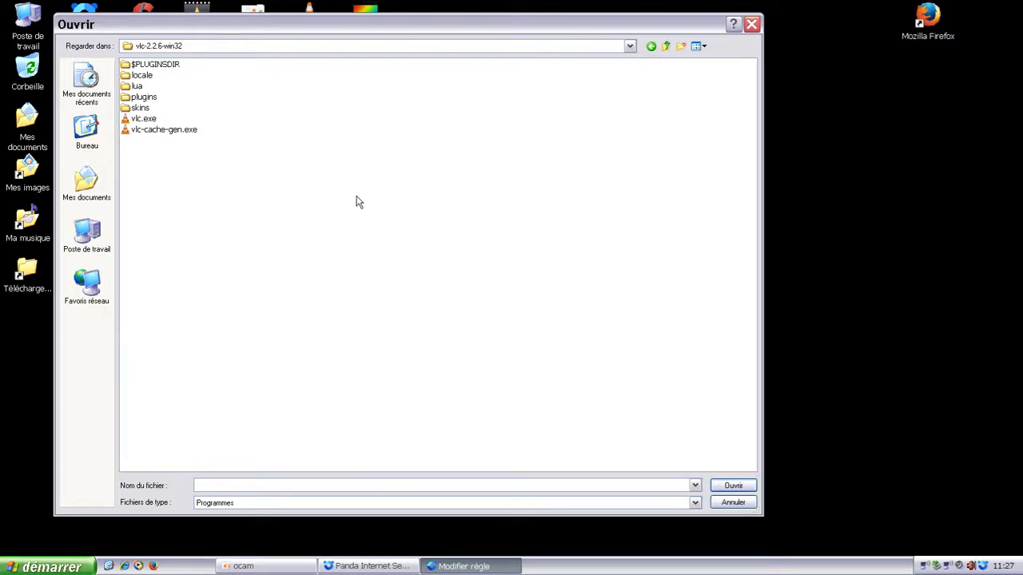
# Examine the subfolders and executables of the vlc-2.2.6-win32 folder, including the file details of vlc.exe.
pyautogui.click(146, 122)
pyautogui.click(149, 132)
pyautogui.click(163, 67)
pyautogui.click(149, 78)
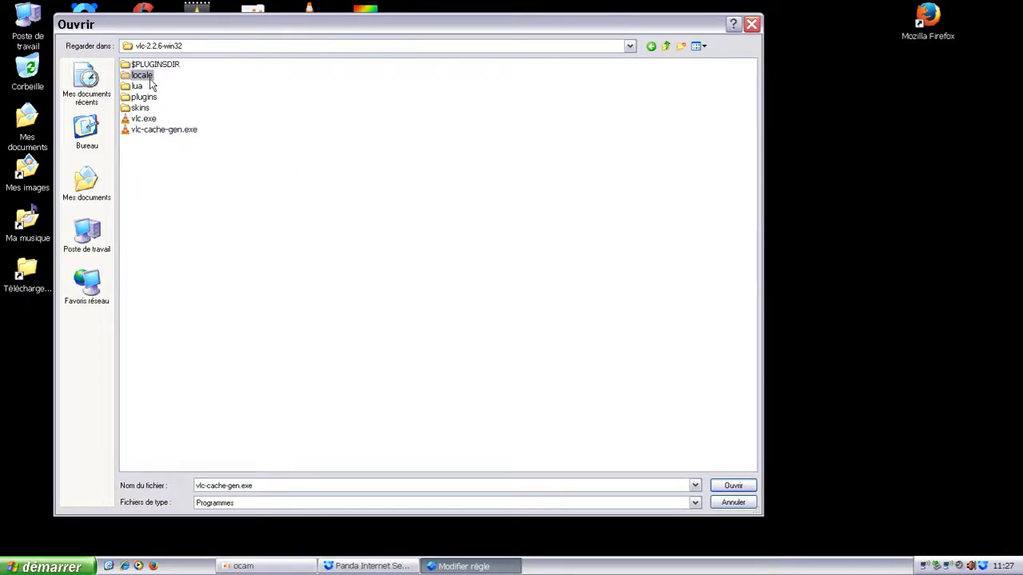
pyautogui.click(143, 87)
pyautogui.click(143, 97)
pyautogui.click(143, 109)
pyautogui.click(204, 114)
pyautogui.moveTo(141, 122)
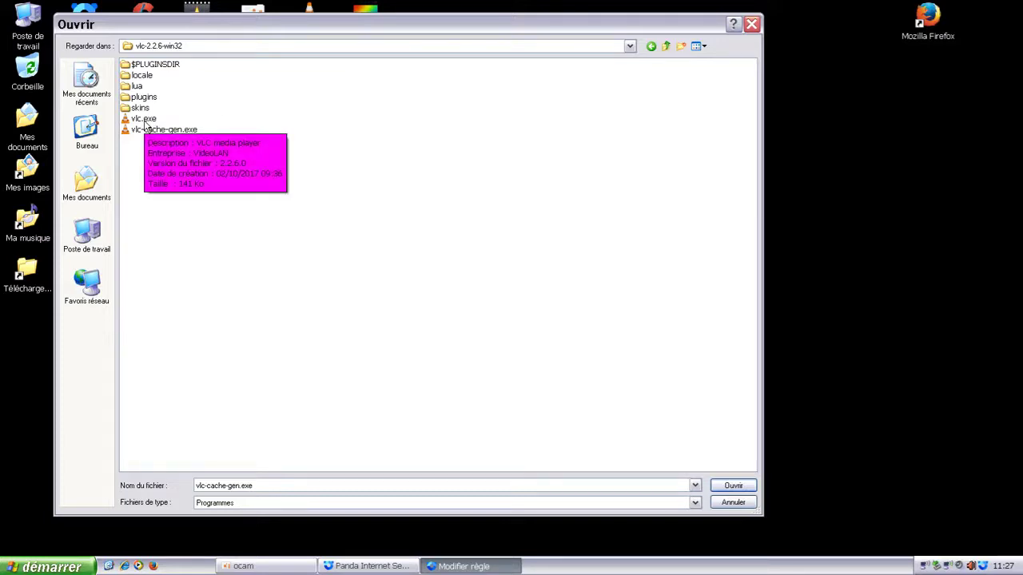
# Choose vlc.exe as the specific program the new firewall rule applies to.
pyautogui.click(168, 130)
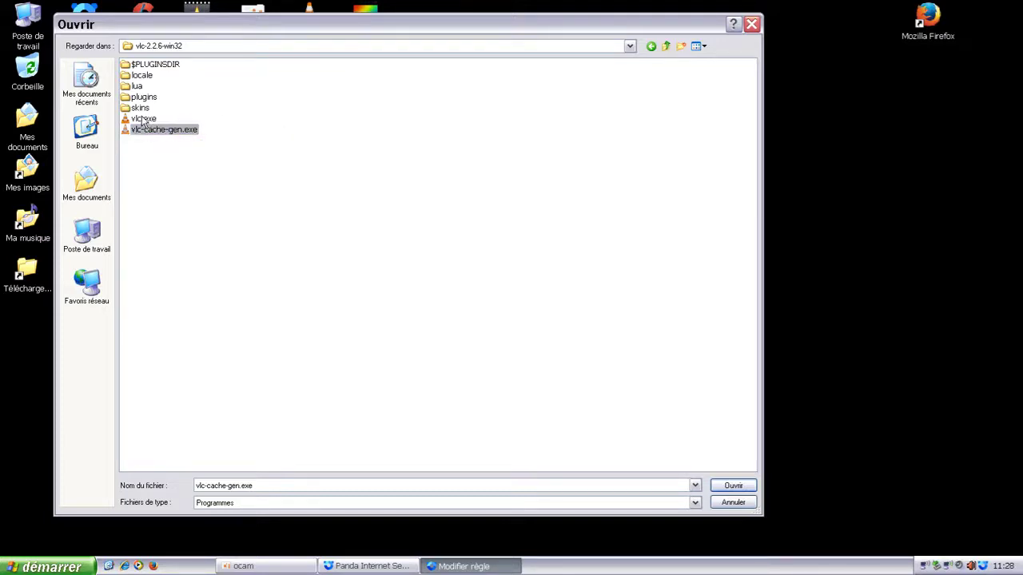
pyautogui.click(145, 119)
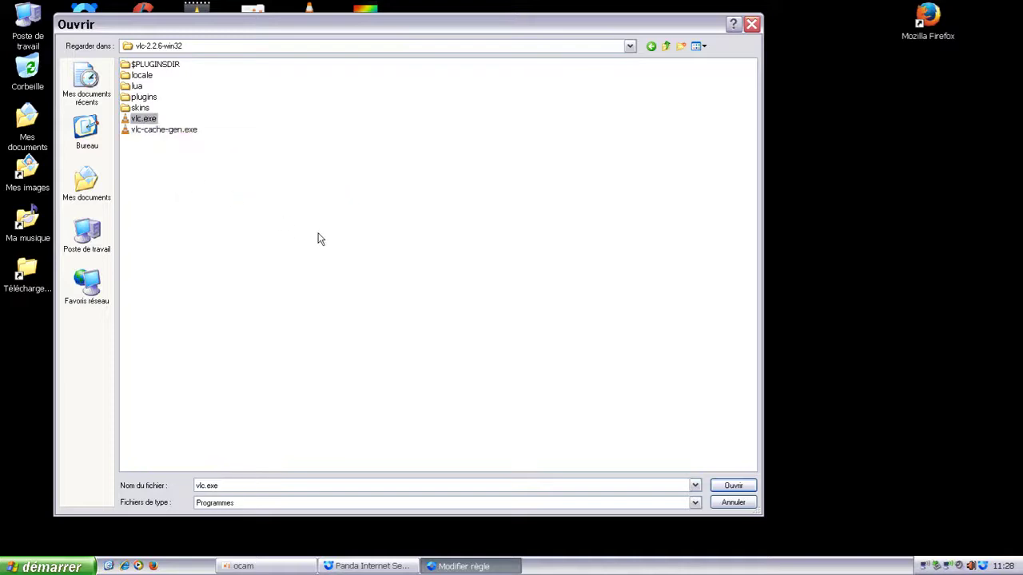
pyautogui.click(732, 487)
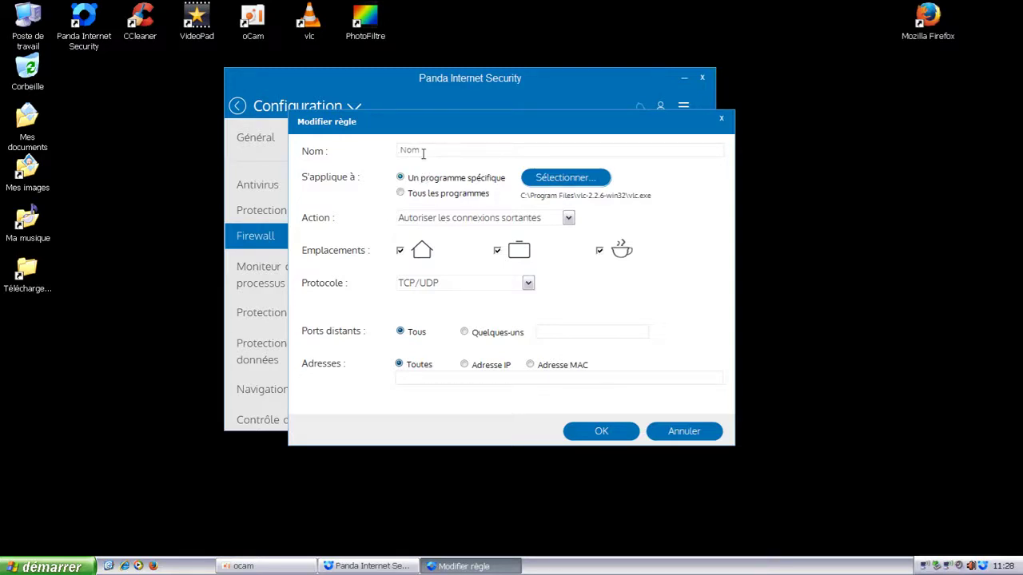
# Name the firewall rule VLC and copy that name to the clipboard.
pyautogui.press('BackSpace')
pyautogui.press('BackSpace')
pyautogui.press('BackSpace')
pyautogui.write('VL')
pyautogui.moveTo(413, 149); pyautogui.dragTo(391, 150)
pyautogui.hotkey('ctrl', 'c')
pyautogui.rightClick(405, 150)
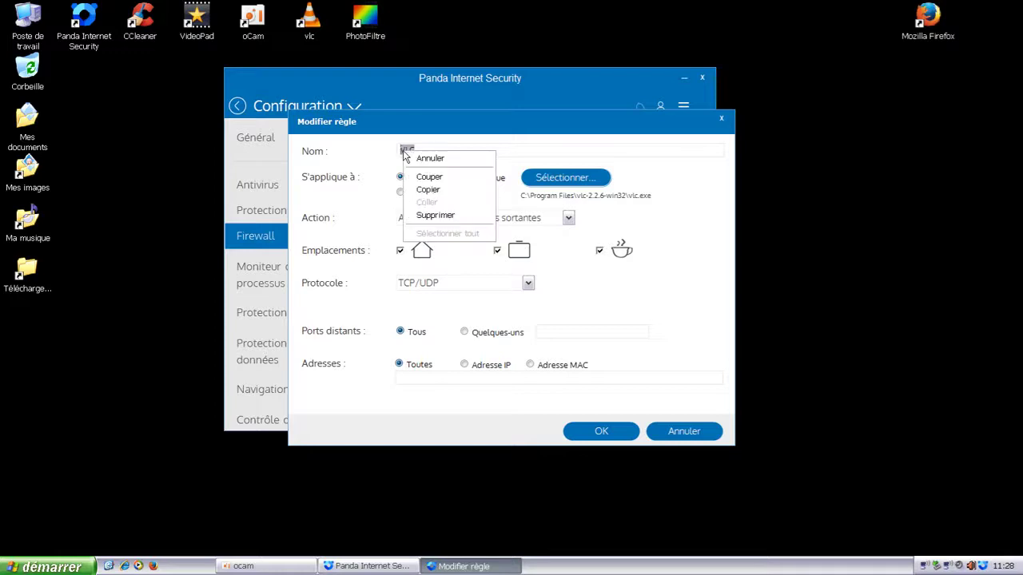
pyautogui.click(428, 191)
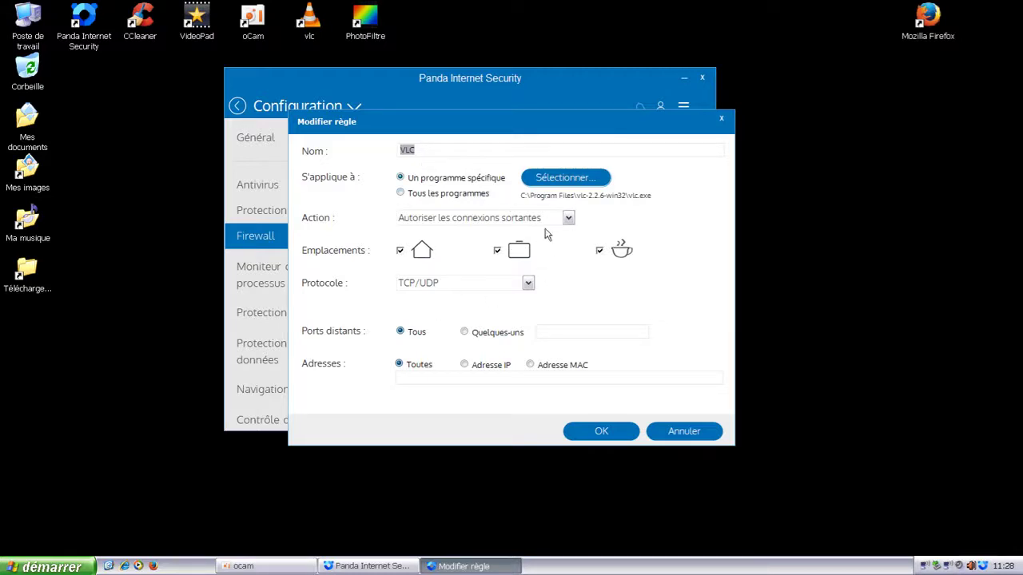
# Set the rule's action to Refuser les connexions entrantes and save the VLC rule.
pyautogui.click(568, 218)
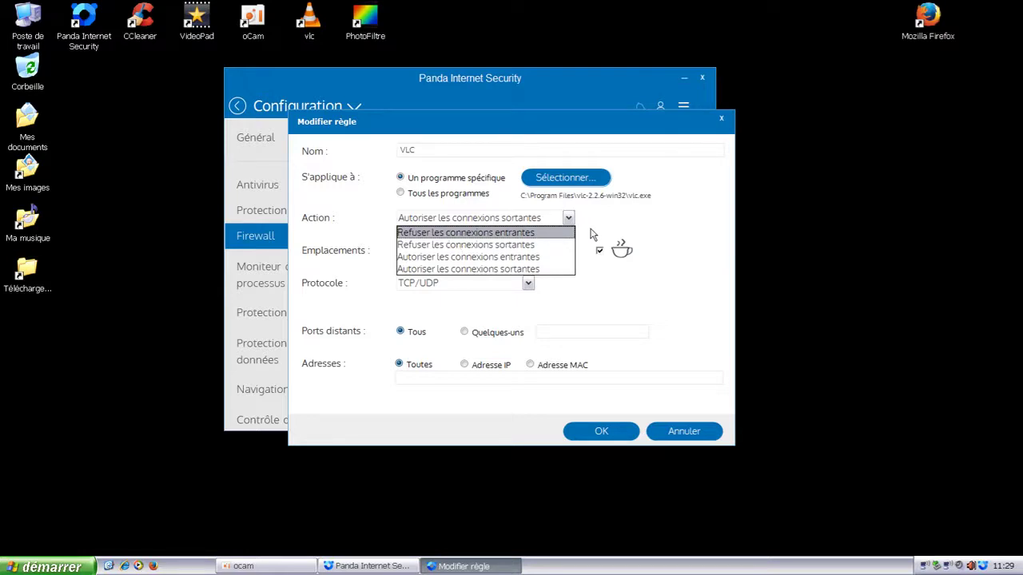
pyautogui.click(438, 233)
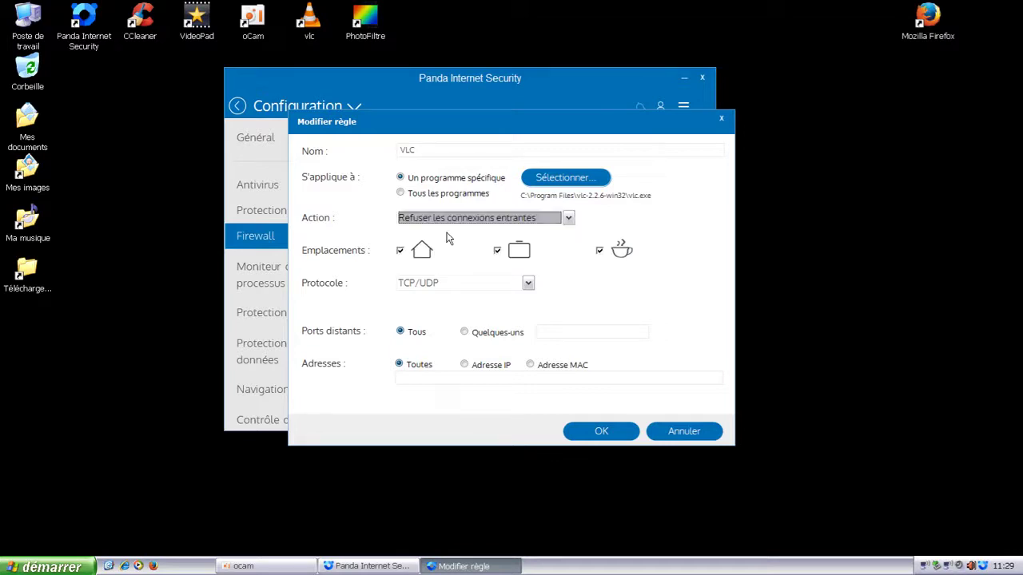
pyautogui.click(598, 430)
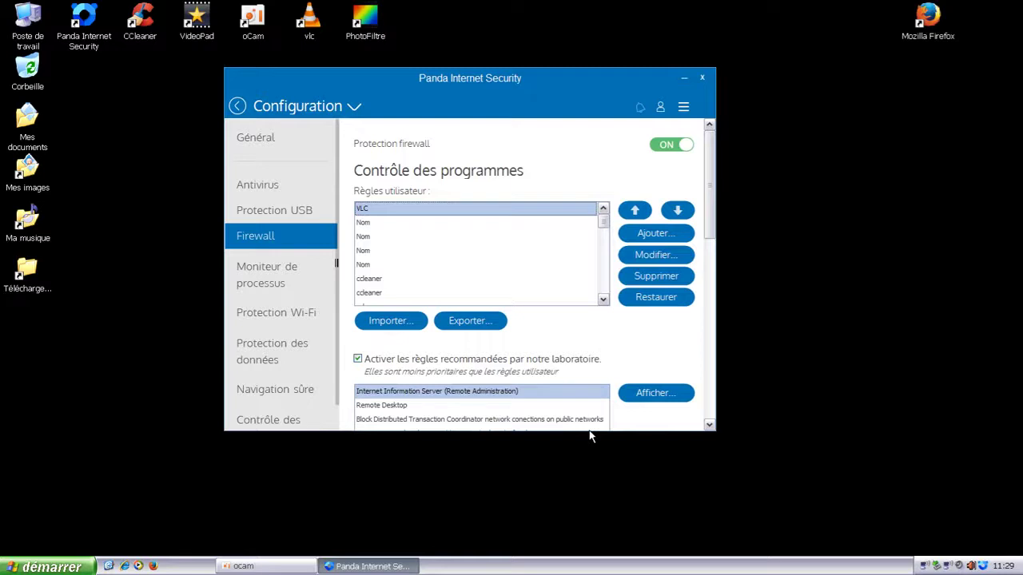
# Add a second user rule and choose vlc.exe as its specific program.
pyautogui.click(656, 238)
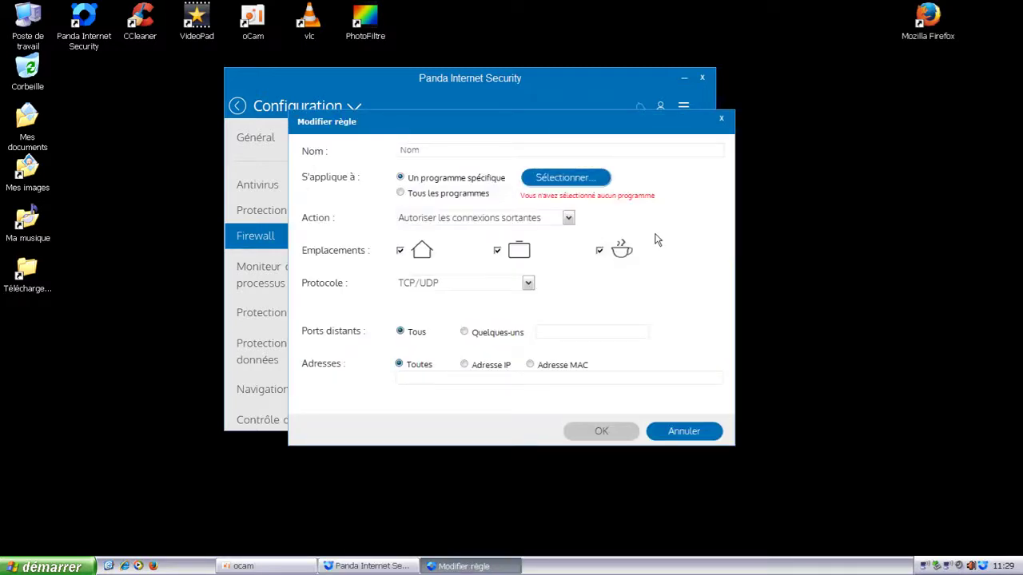
pyautogui.click(580, 179)
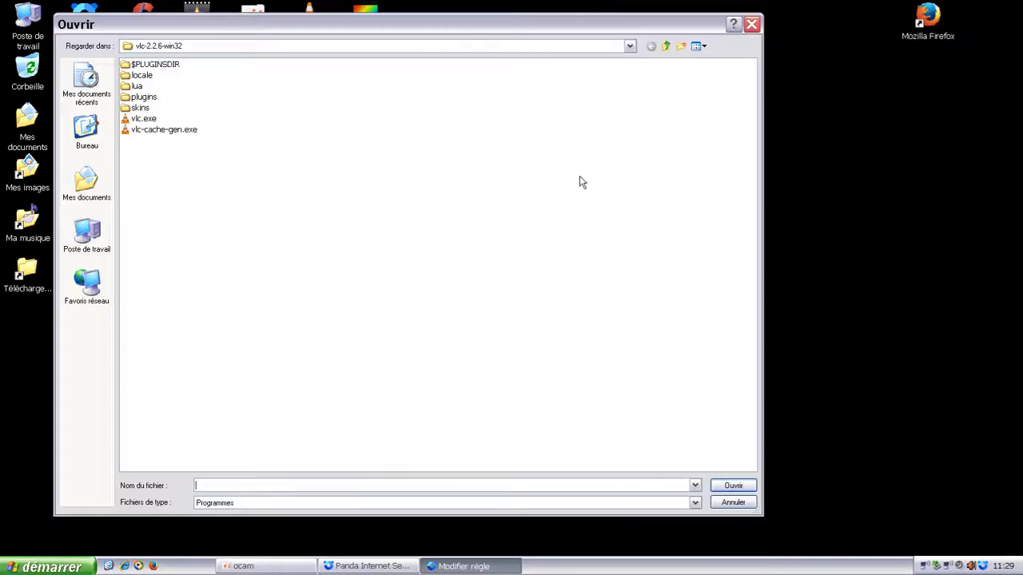
pyautogui.click(148, 120)
pyautogui.click(729, 488)
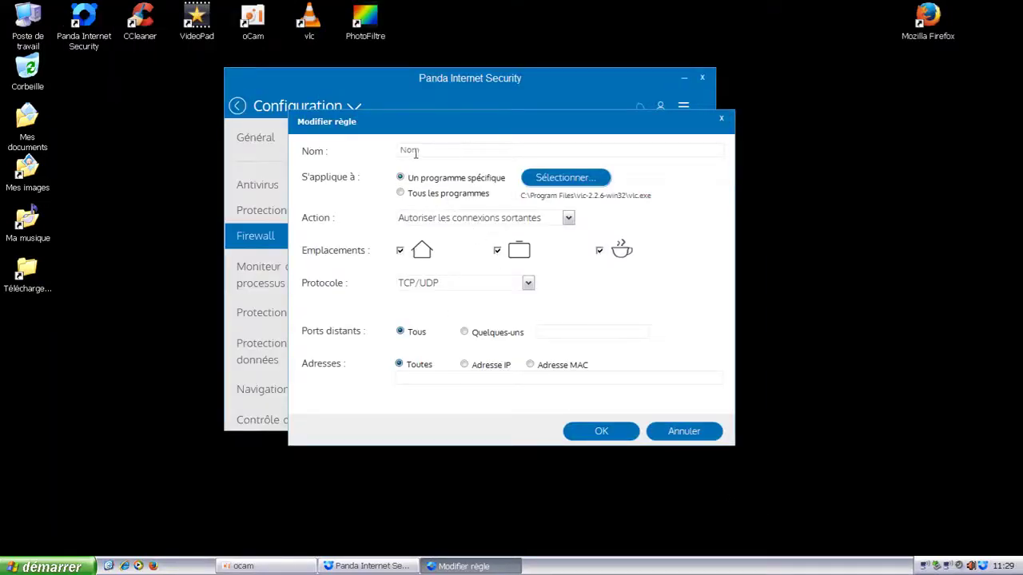
# Paste VLC as the second rule's name, and move the rule window aside to view the user rules list behind it.
pyautogui.doubleClick(419, 150)
pyautogui.rightClick(407, 150)
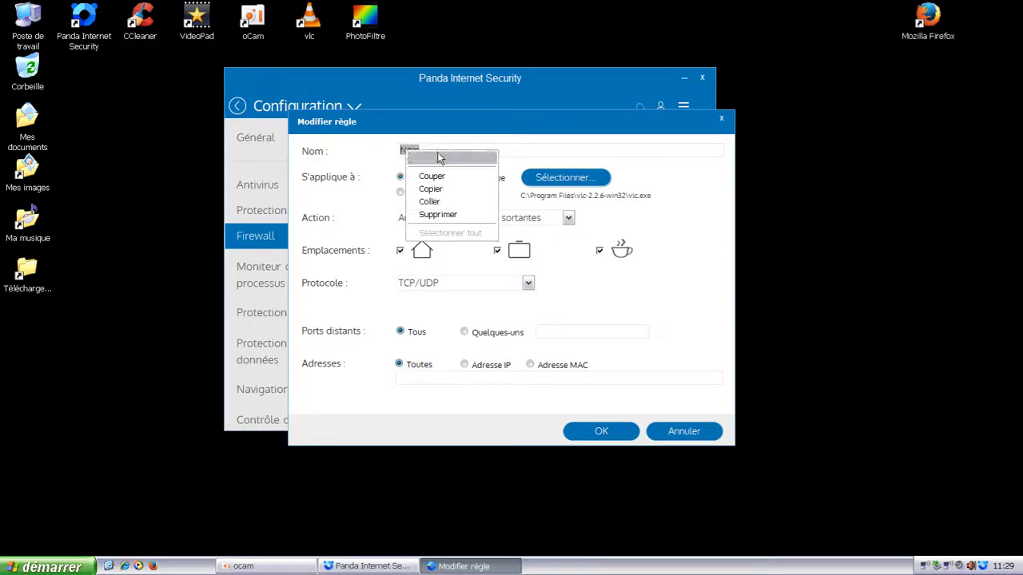
pyautogui.click(431, 202)
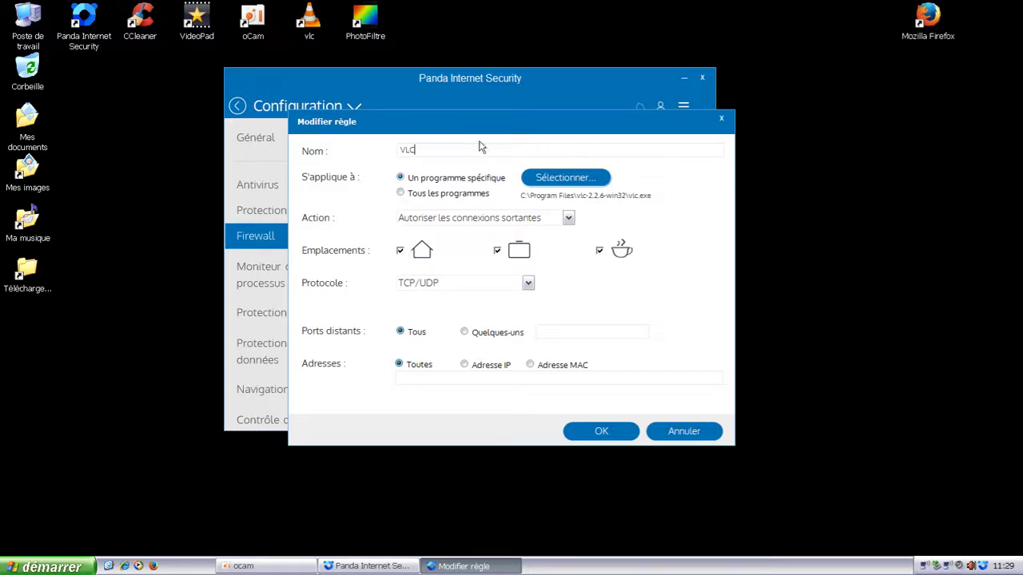
pyautogui.moveTo(484, 125); pyautogui.dragTo(724, 242)
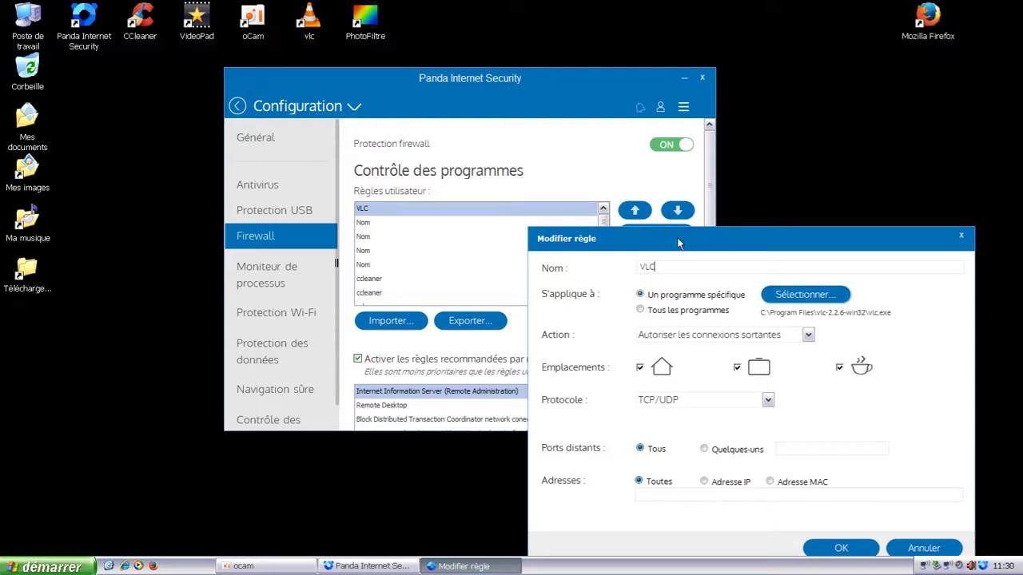
pyautogui.moveTo(677, 238); pyautogui.dragTo(410, 82)
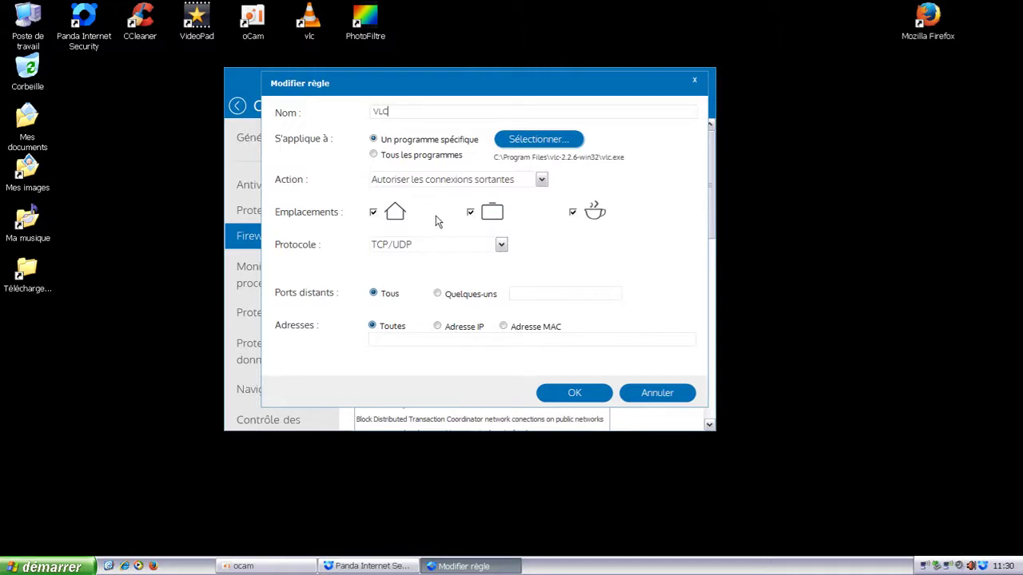
# Set the second VLC rule's action to Refuser les connexions sortantes and save the rule.
pyautogui.click(541, 180)
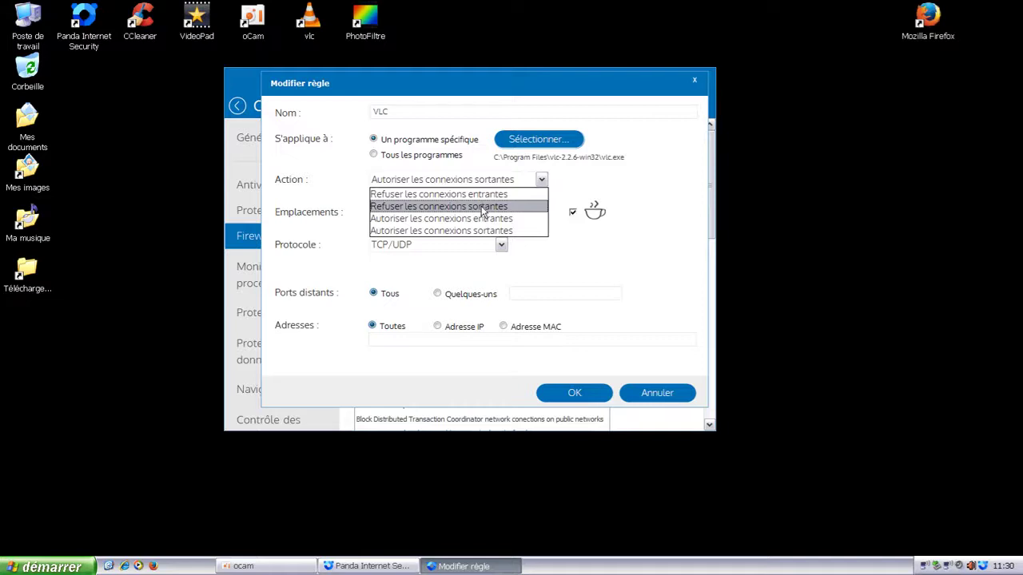
pyautogui.click(438, 207)
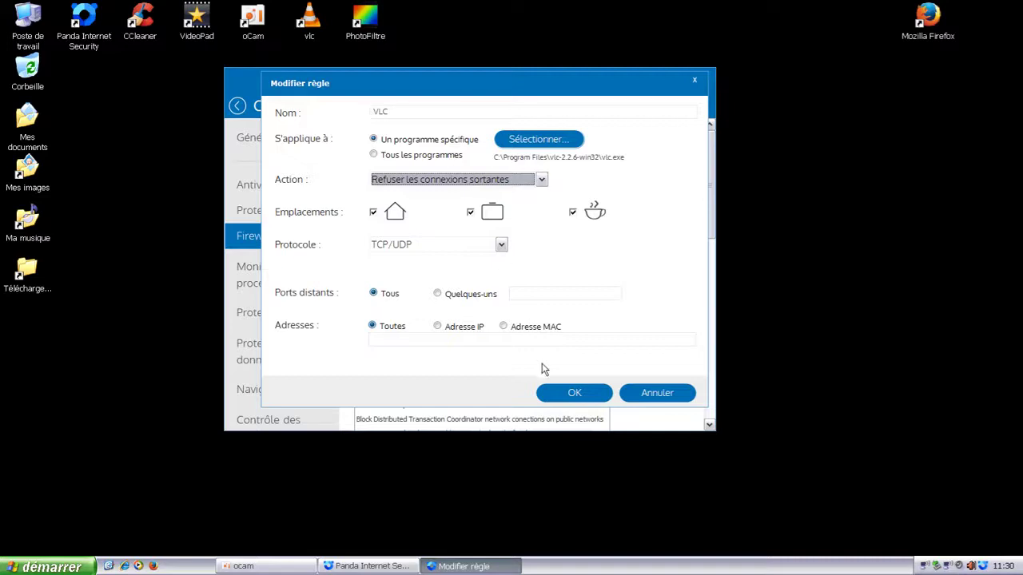
pyautogui.click(550, 394)
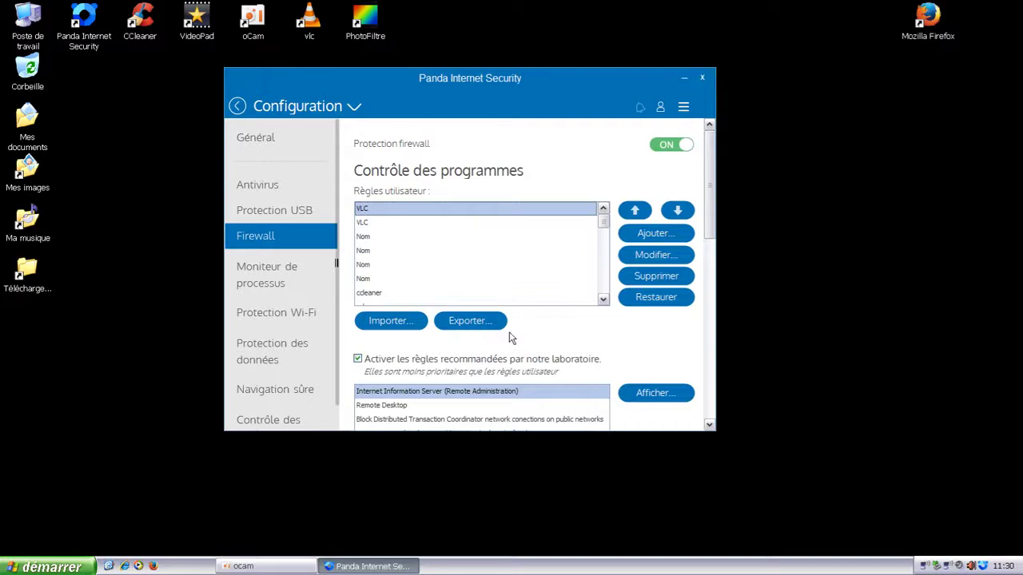
# Add a third user rule and choose vlc-cache-gen.exe as its specific program.
pyautogui.click(642, 233)
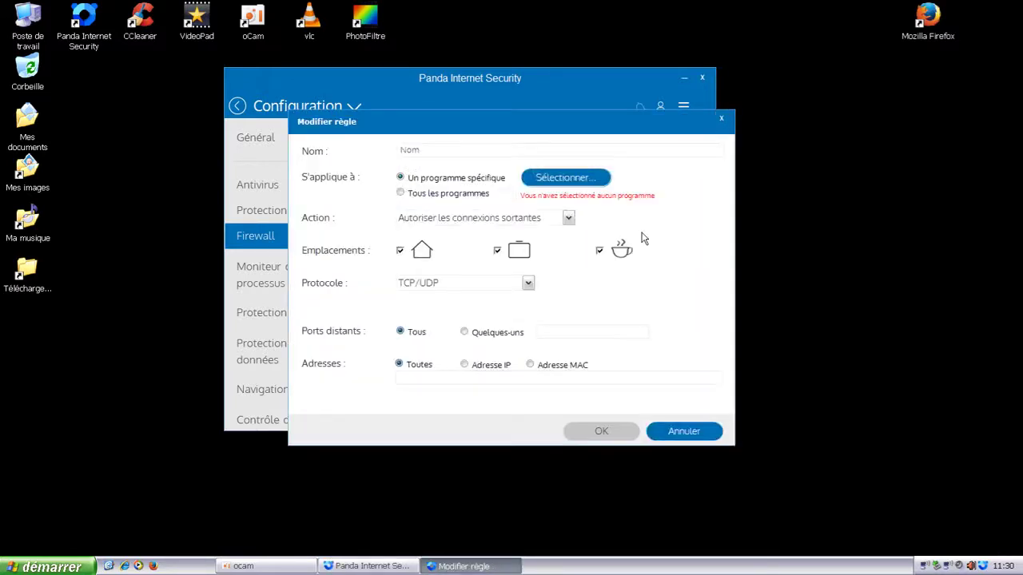
pyautogui.click(581, 179)
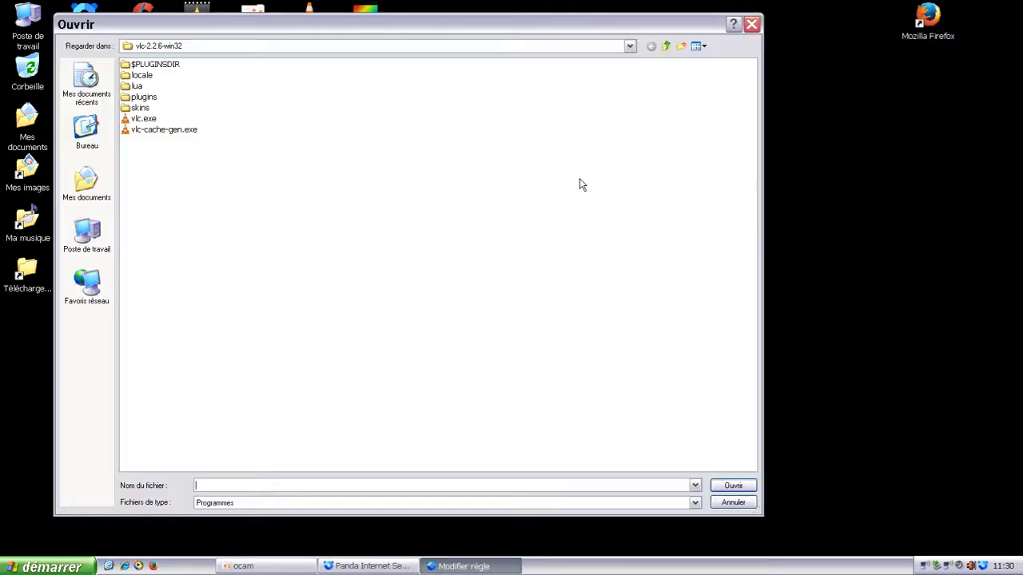
pyautogui.click(179, 131)
pyautogui.click(732, 486)
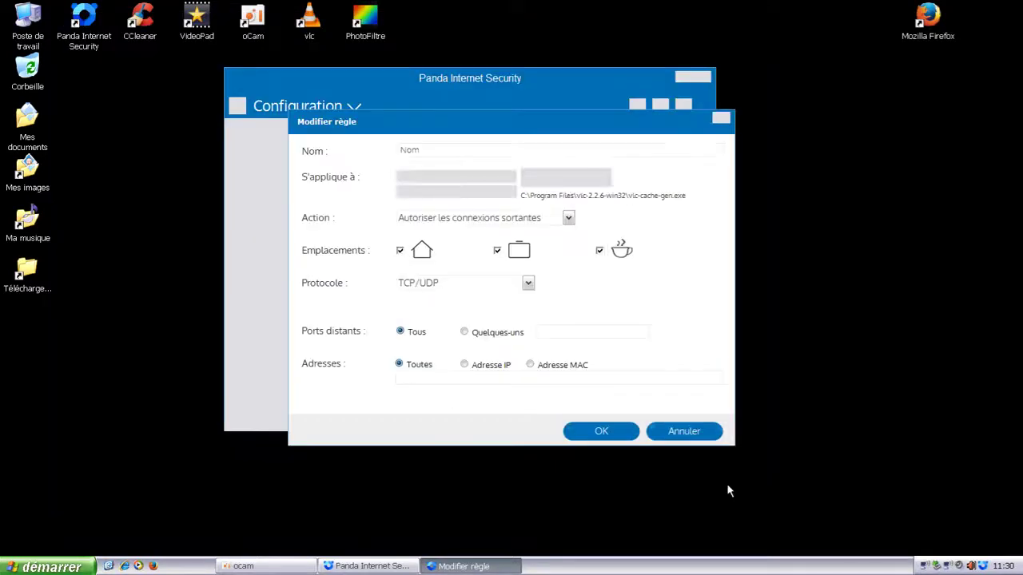
# Paste VLC as the third rule's name, set its action to Refuser les connexions entrantes, and save the rule.
pyautogui.click(424, 151)
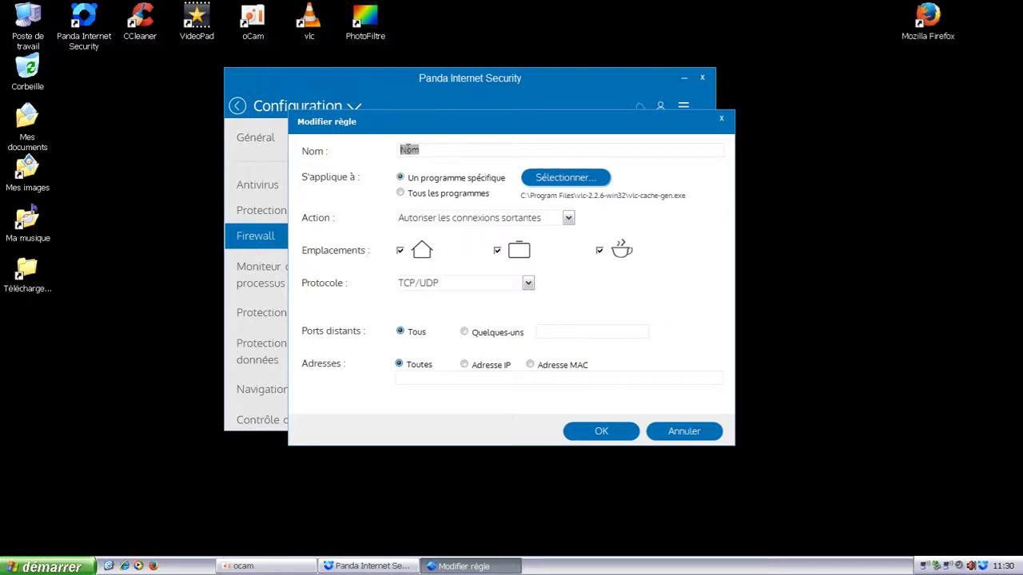
pyautogui.rightClick(407, 150)
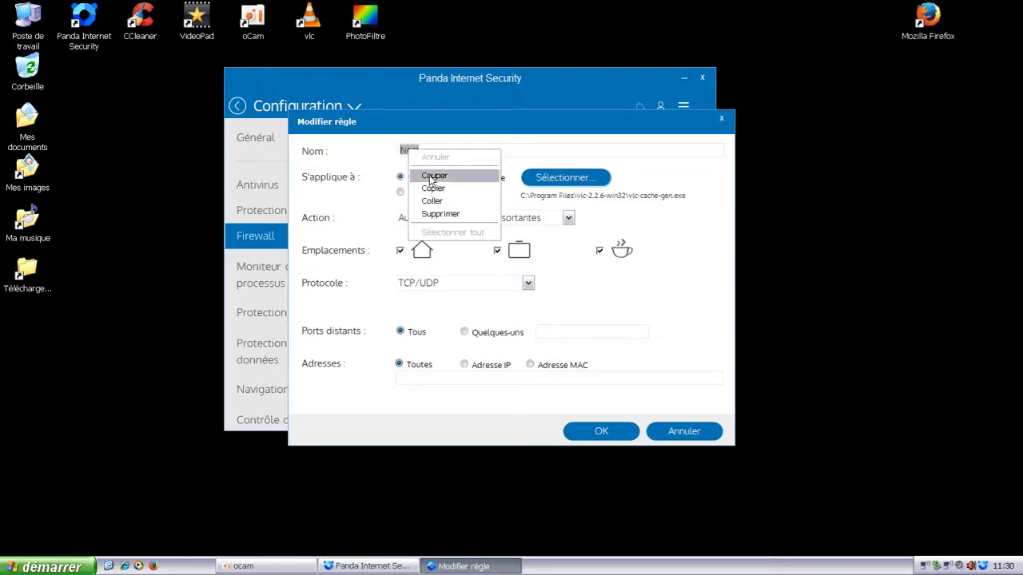
pyautogui.click(429, 202)
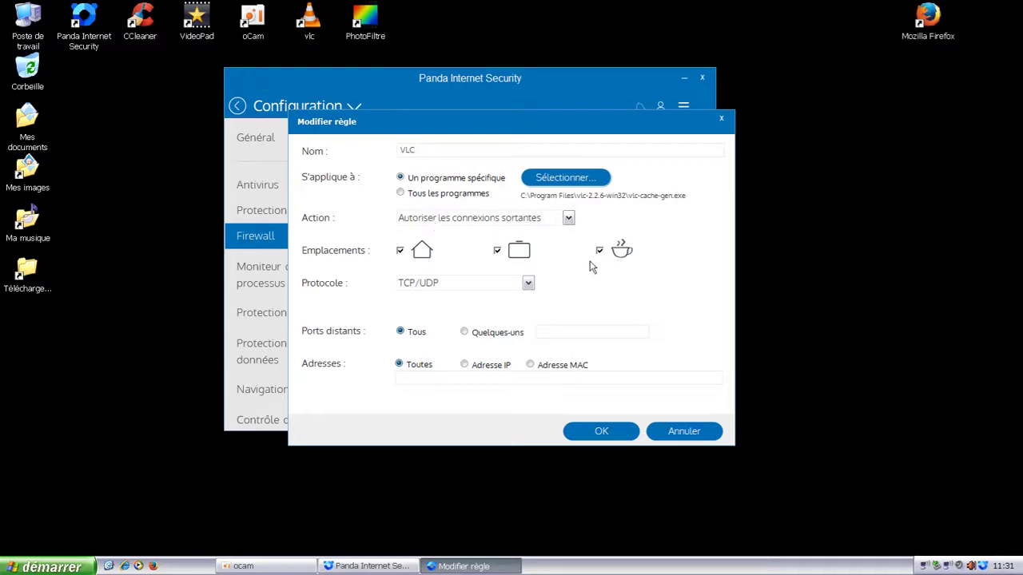
pyautogui.click(568, 218)
pyautogui.click(487, 233)
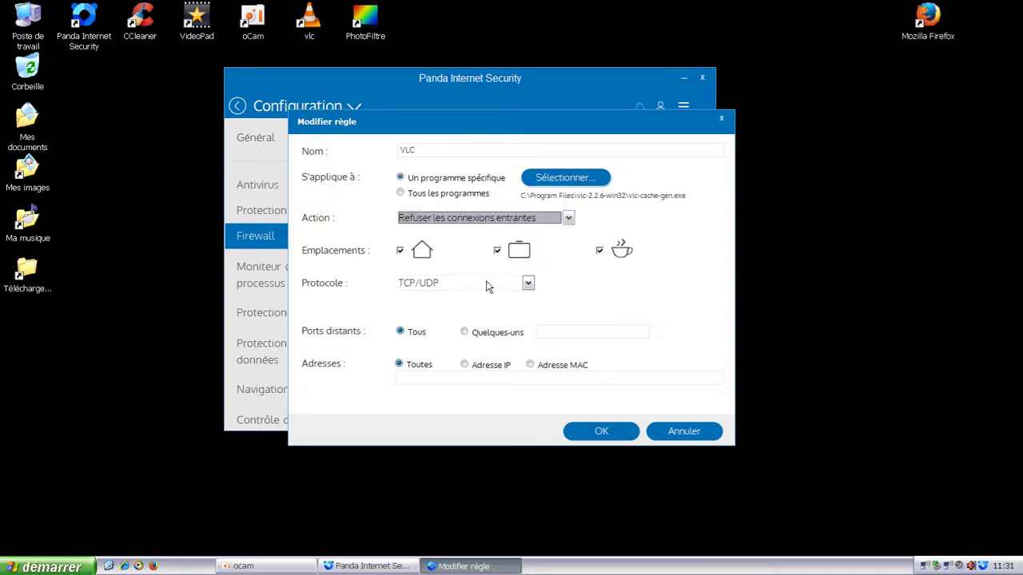
pyautogui.click(586, 433)
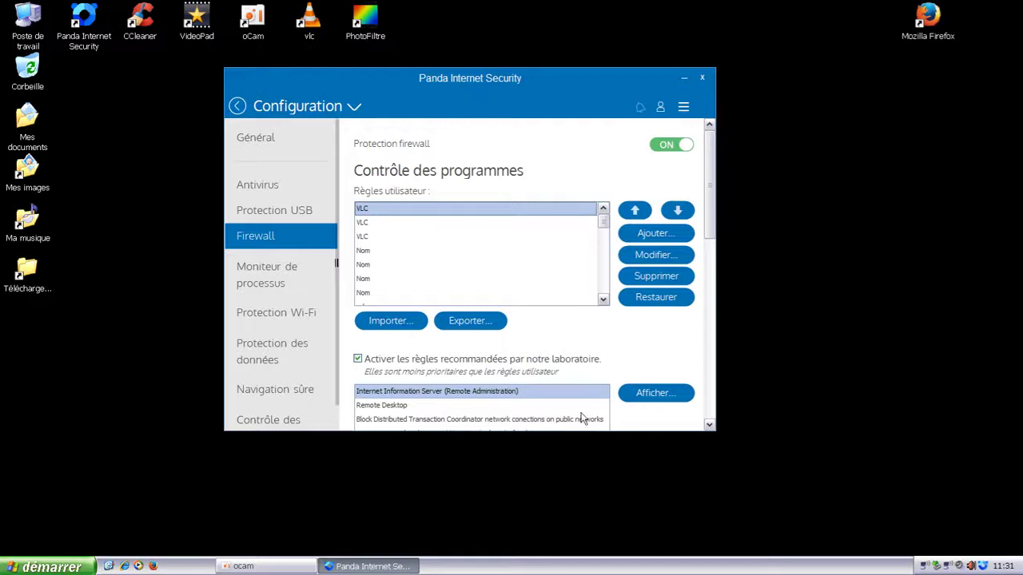
# Add a fourth user rule and choose vlc-cache-gen.exe as its specific program.
pyautogui.click(647, 234)
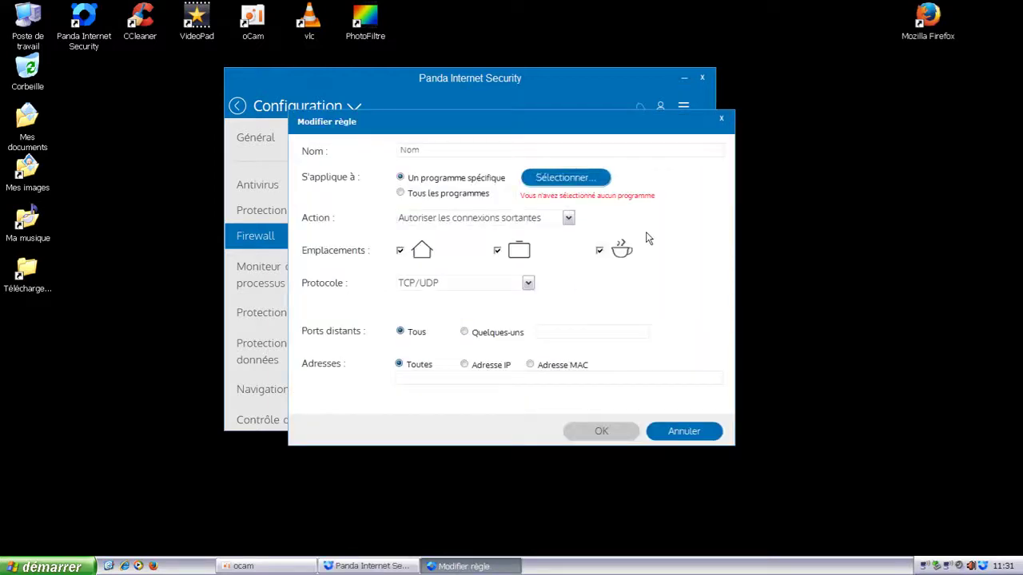
pyautogui.click(581, 180)
pyautogui.click(181, 132)
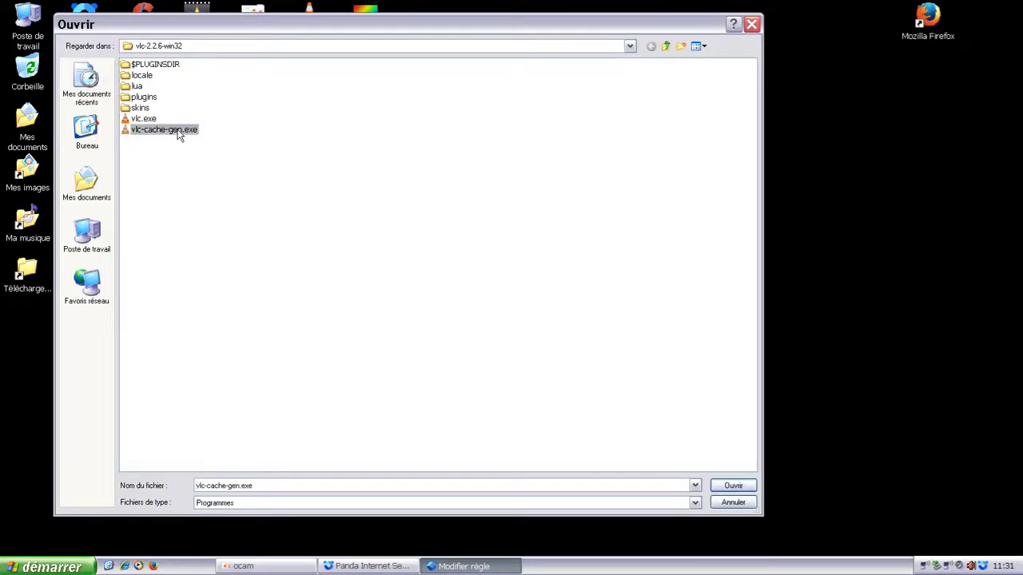
pyautogui.click(723, 486)
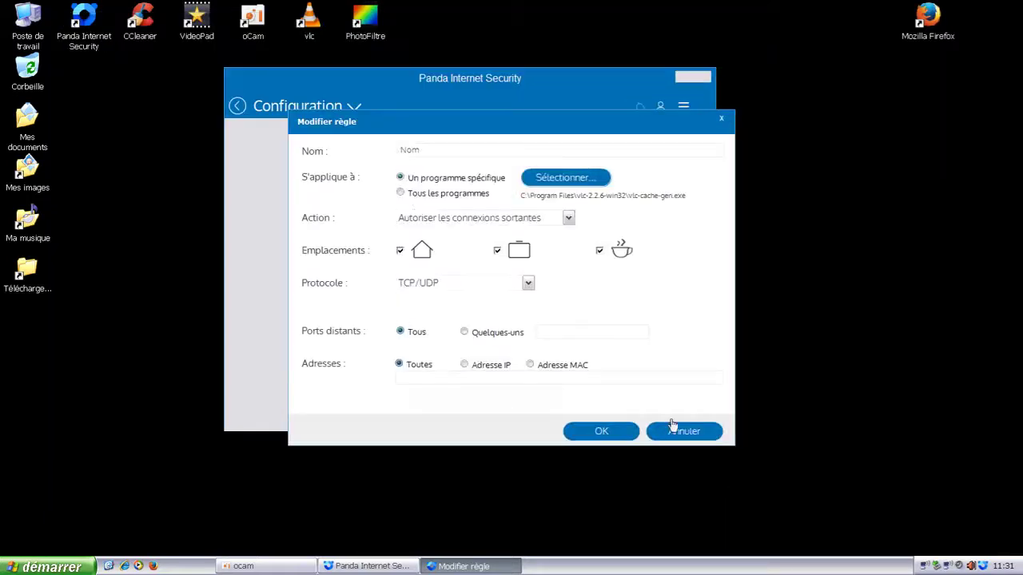
# Paste VLC as the fourth rule's name, set its action to Refuser les connexions sortantes, and save the rule.
pyautogui.doubleClick(409, 150)
pyautogui.rightClick(411, 150)
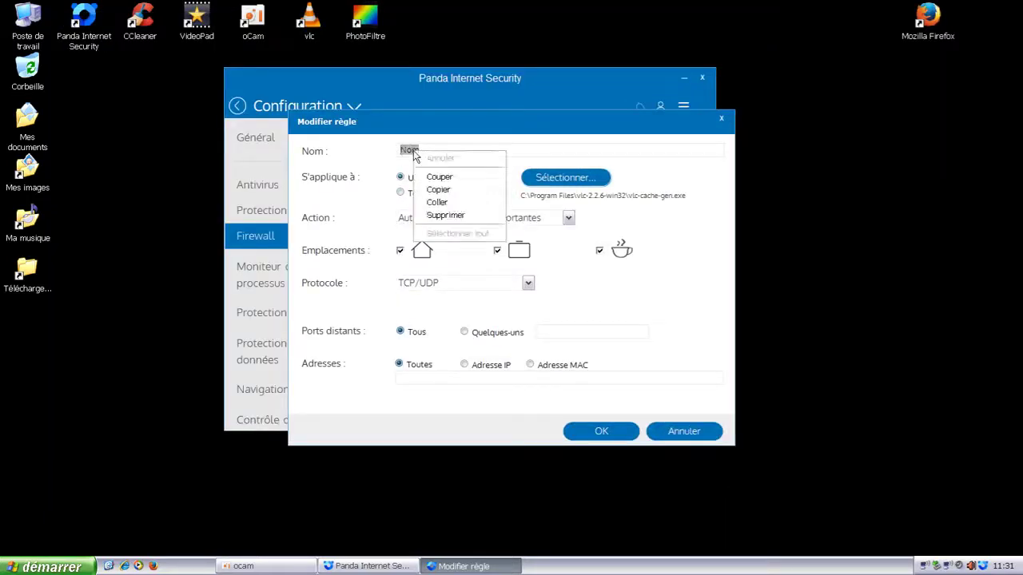
pyautogui.click(438, 202)
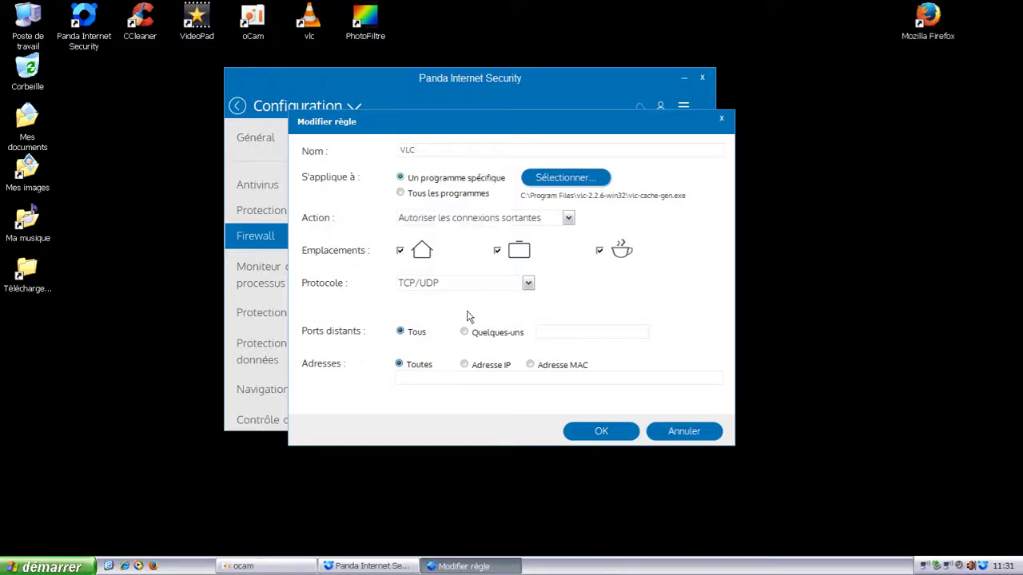
pyautogui.click(567, 218)
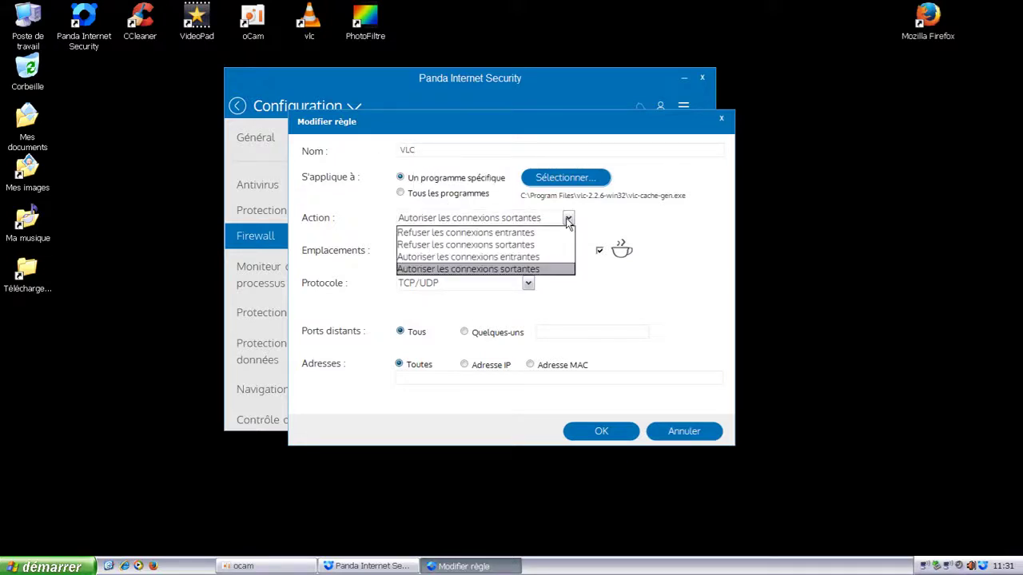
pyautogui.click(504, 245)
pyautogui.click(615, 431)
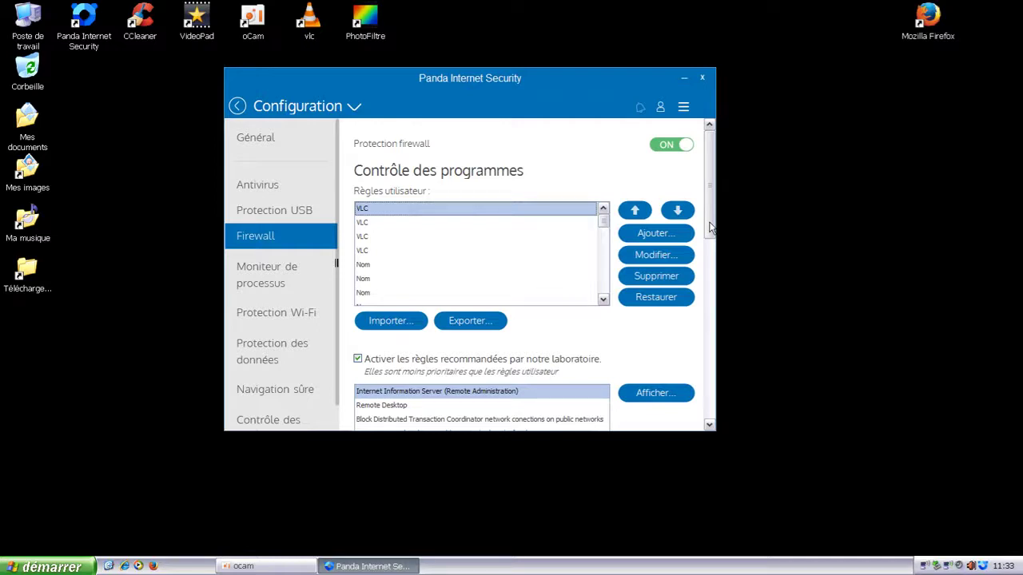
# Rename the first user rule still called Nom, which applies to oCam's unins000.exe, as OCAM and save it.
pyautogui.scroll(-1, 711, 228)
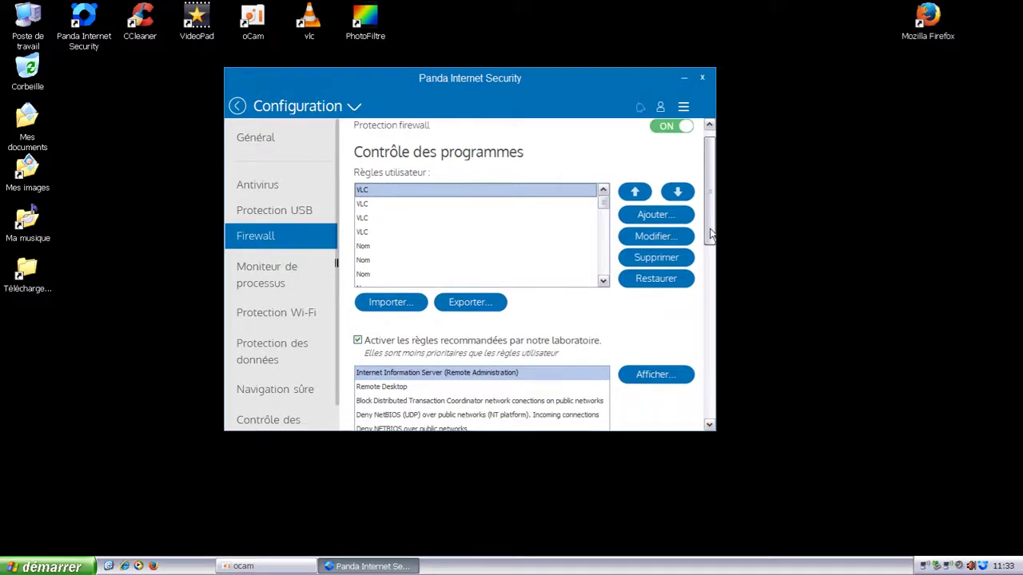
pyautogui.click(372, 247)
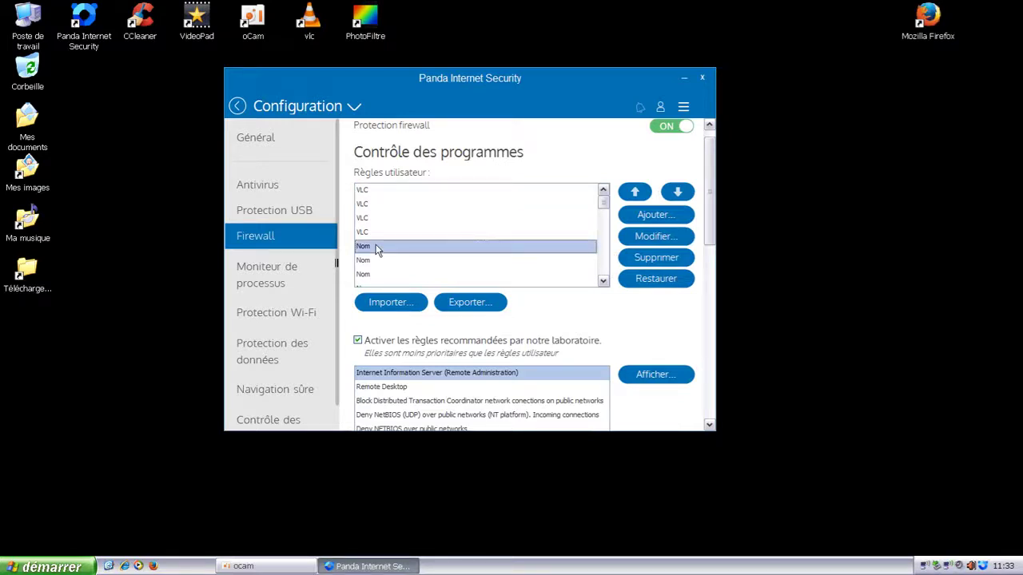
pyautogui.click(638, 238)
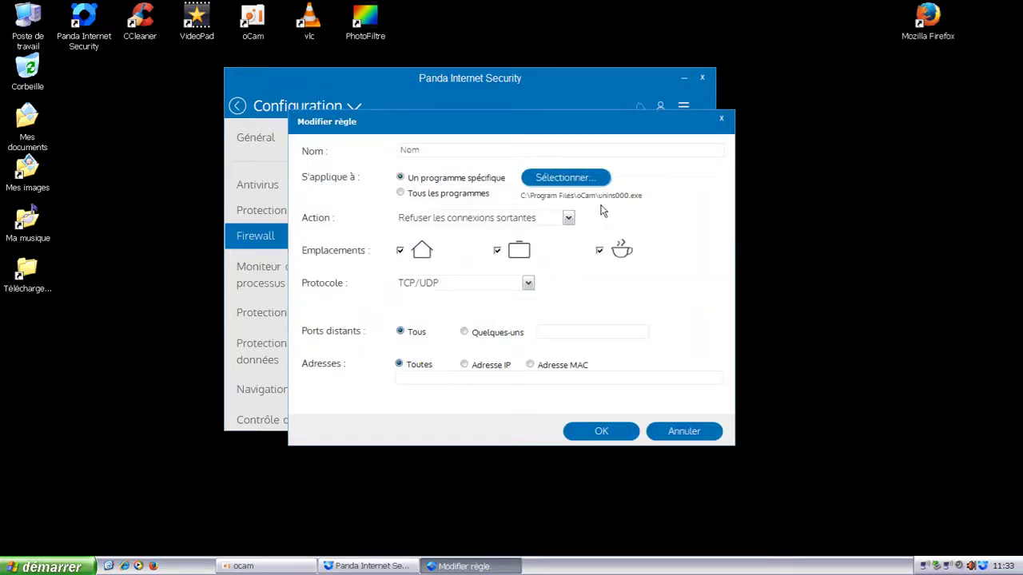
pyautogui.click(409, 150)
pyautogui.moveTo(434, 153); pyautogui.dragTo(374, 157)
pyautogui.write('o')
pyautogui.click(601, 431)
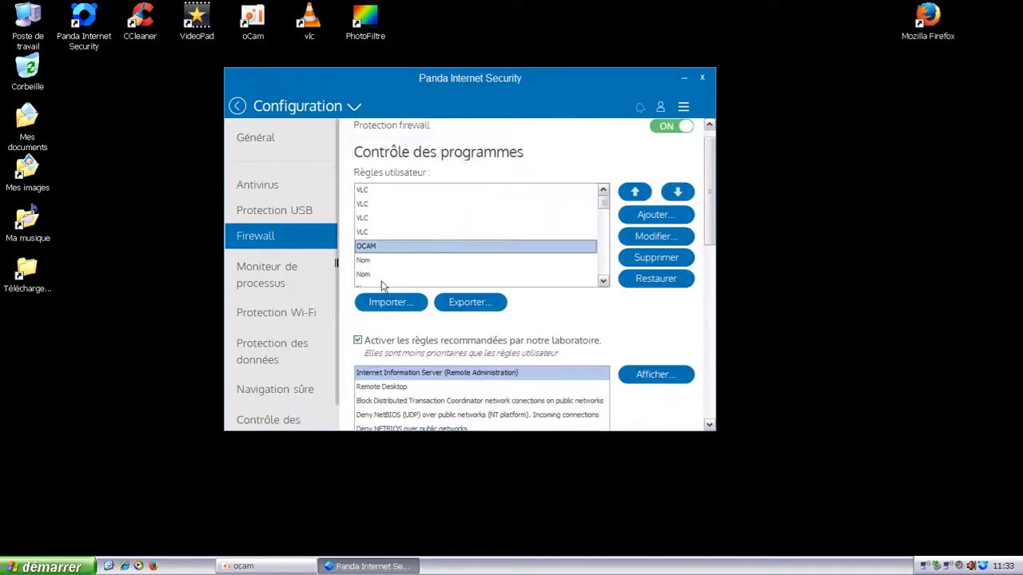
# Rename the next Nom rule, which refuses incoming connections for oCam.exe, as OCAM and save it.
pyautogui.click(373, 262)
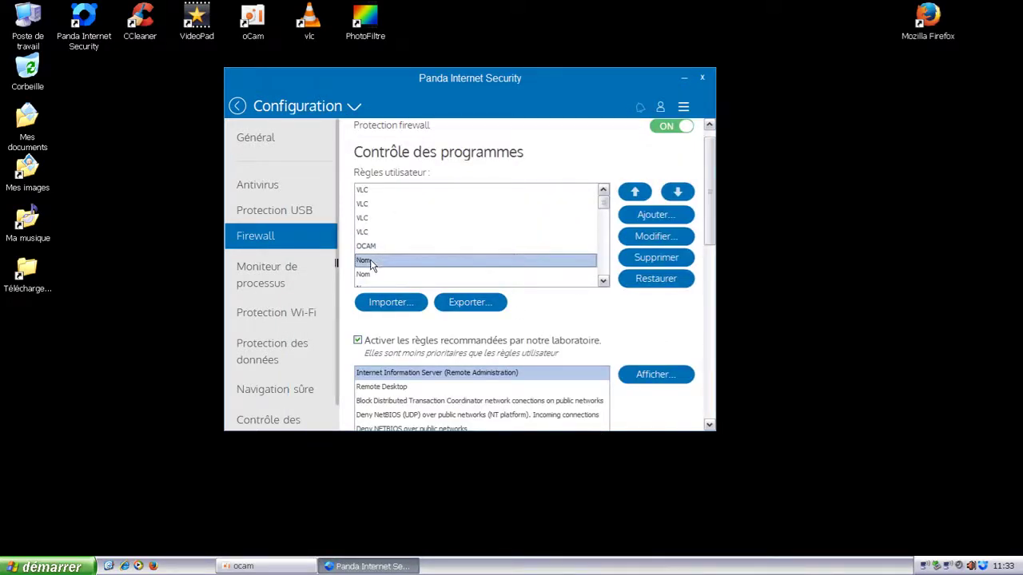
pyautogui.click(651, 238)
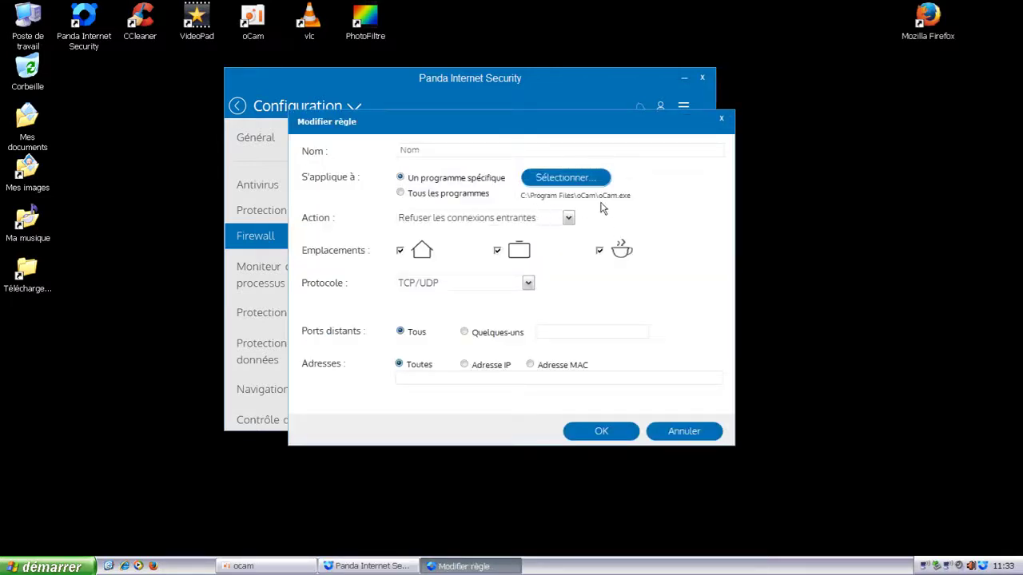
pyautogui.doubleClick(423, 152)
pyautogui.write('OCAM')
pyautogui.click(599, 431)
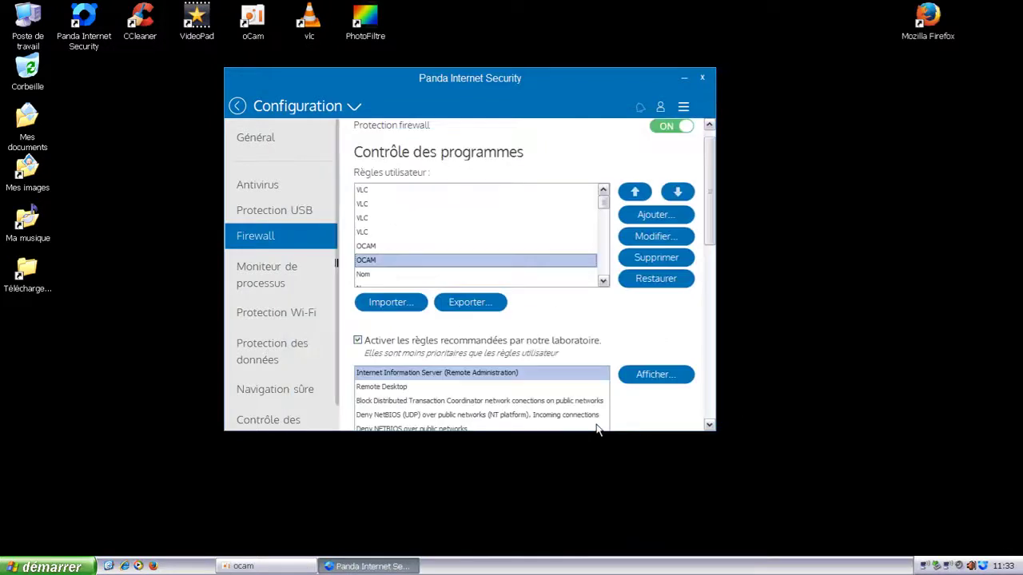
# Rename the Nom rule refusing outgoing connections for oCam.exe as OCAM, copy that name, and save the rule.
pyautogui.click(370, 276)
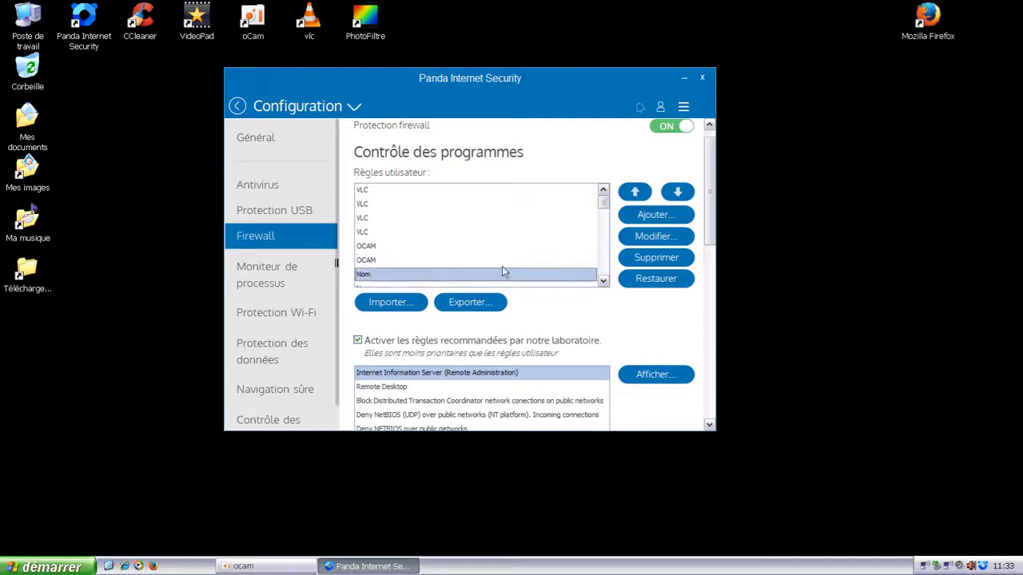
pyautogui.click(649, 238)
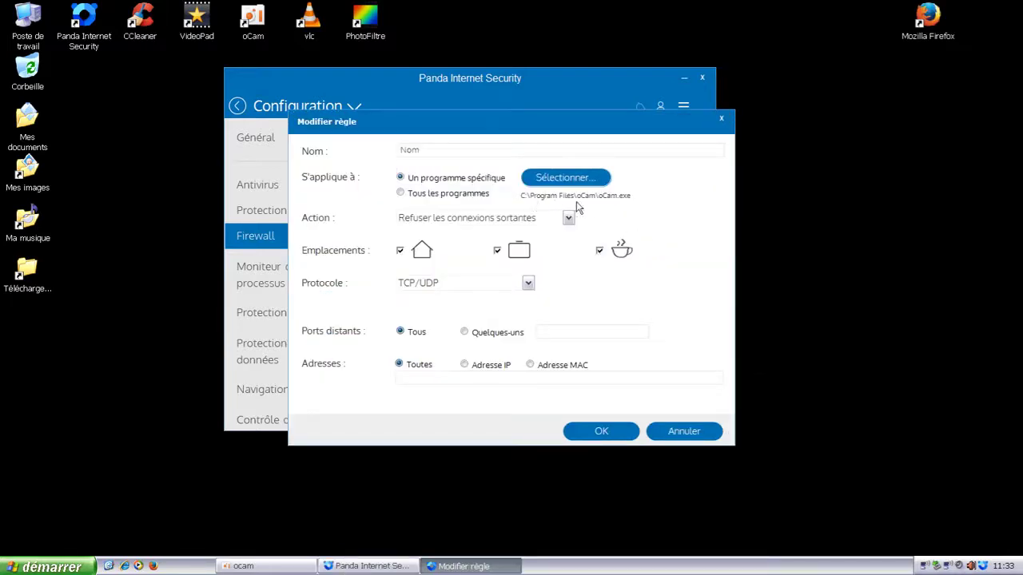
pyautogui.doubleClick(410, 151)
pyautogui.write('ocAM')
pyautogui.moveTo(426, 150); pyautogui.dragTo(399, 150)
pyautogui.rightClick(412, 150)
pyautogui.click(447, 186)
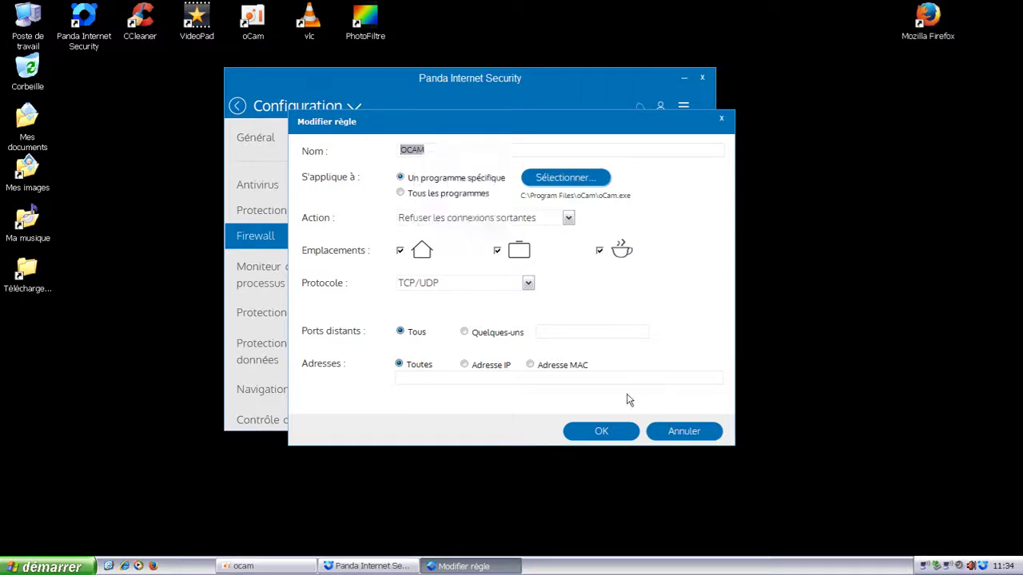
pyautogui.click(605, 430)
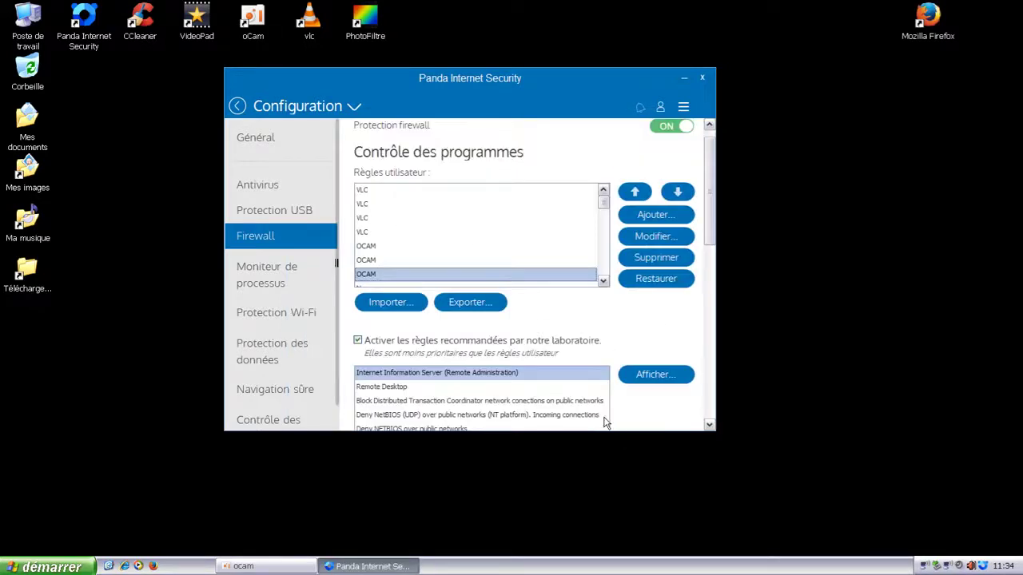
# Paste OCAM as the name of the last Nom rule for oCam.exe, just above the ccleaner rules, and save it.
pyautogui.click(604, 282)
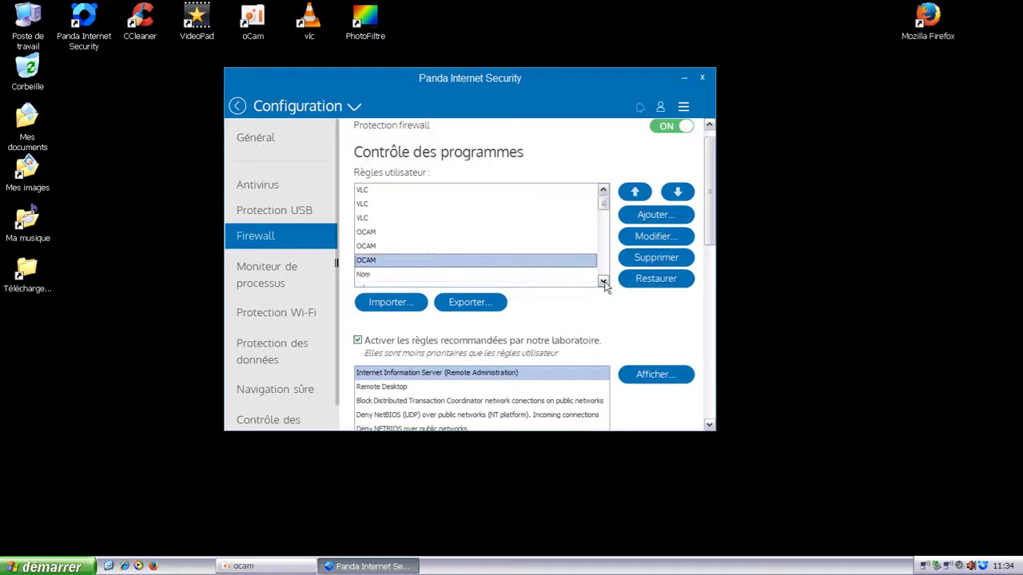
pyautogui.click(603, 282)
pyautogui.click(361, 263)
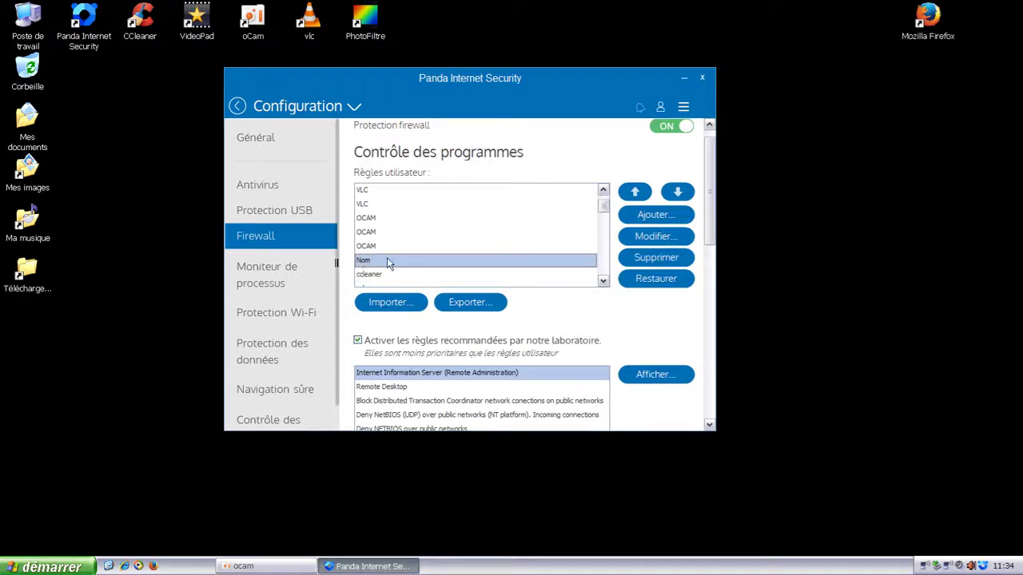
pyautogui.click(651, 239)
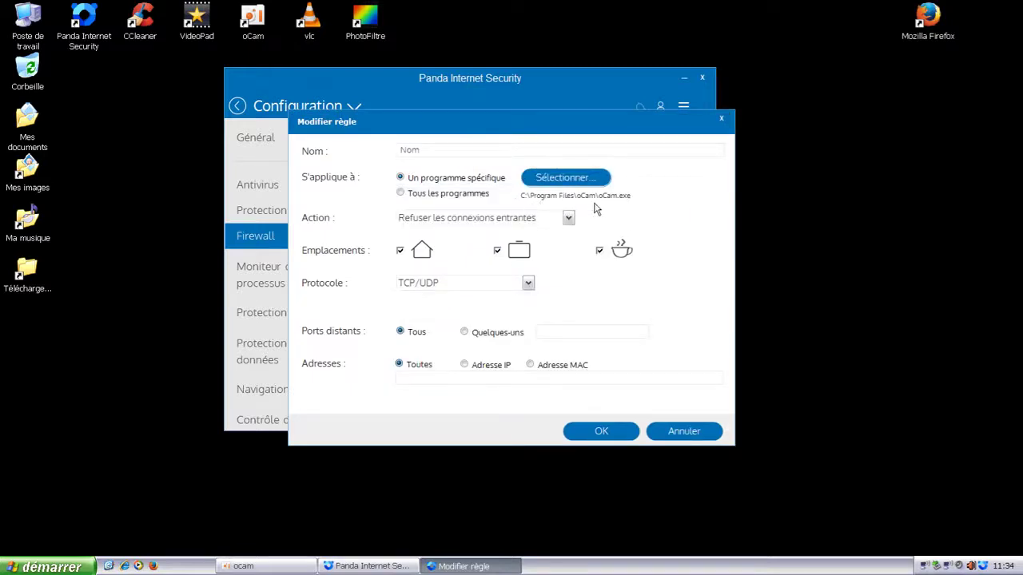
pyautogui.doubleClick(407, 151)
pyautogui.rightClick(406, 151)
pyautogui.click(429, 201)
pyautogui.click(597, 433)
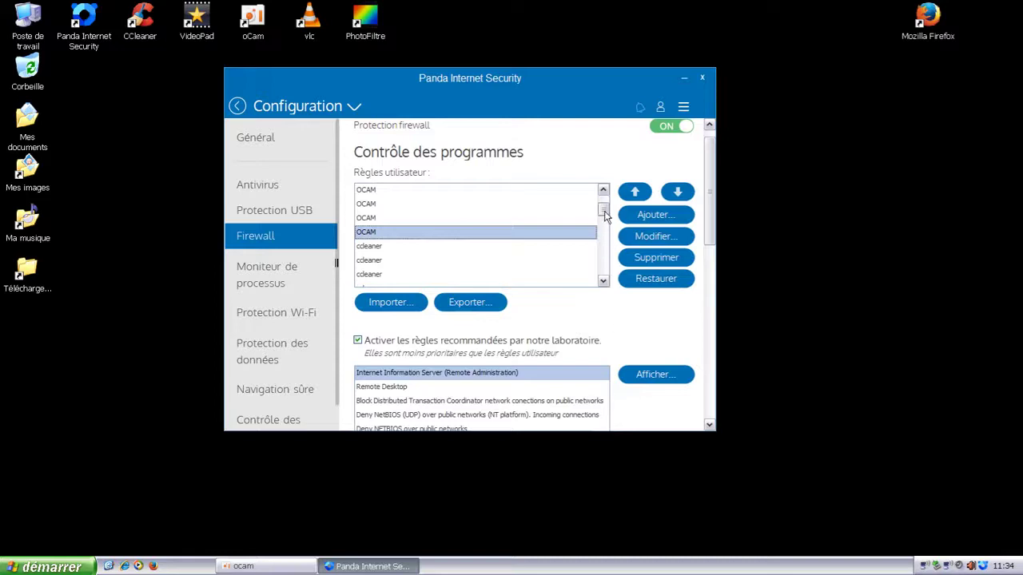
# Rename the Nom rule refusing outgoing connections for Windows Media Player's migrate.exe as WMP, copy that name, and save the rule.
pyautogui.moveTo(604, 212); pyautogui.dragTo(604, 222)
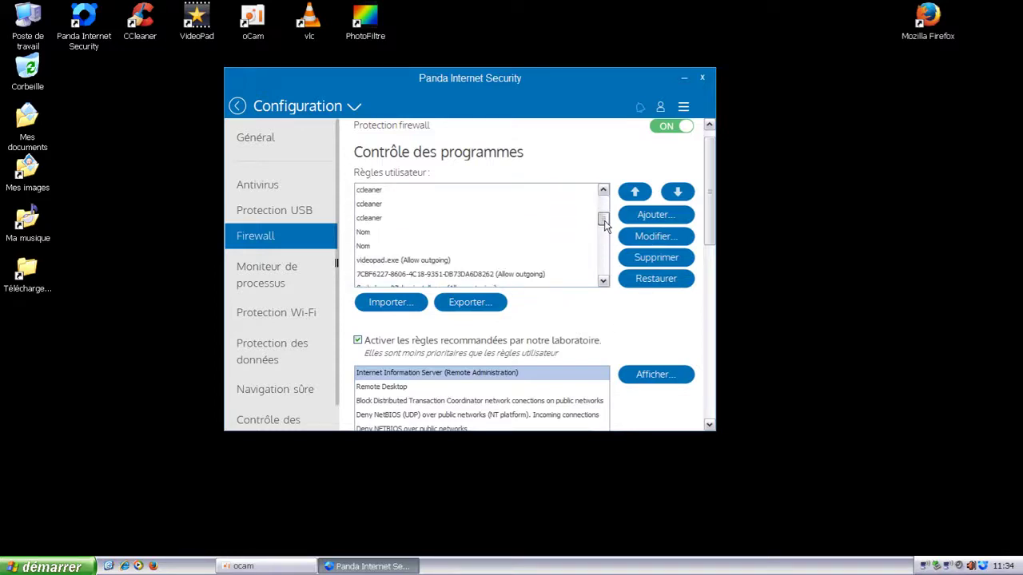
pyautogui.click(385, 233)
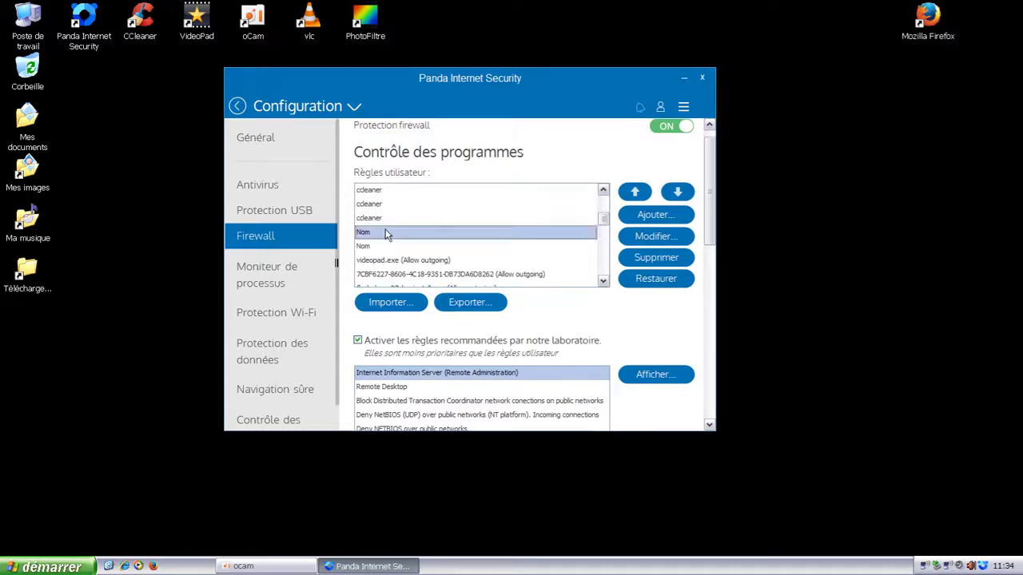
pyautogui.click(653, 236)
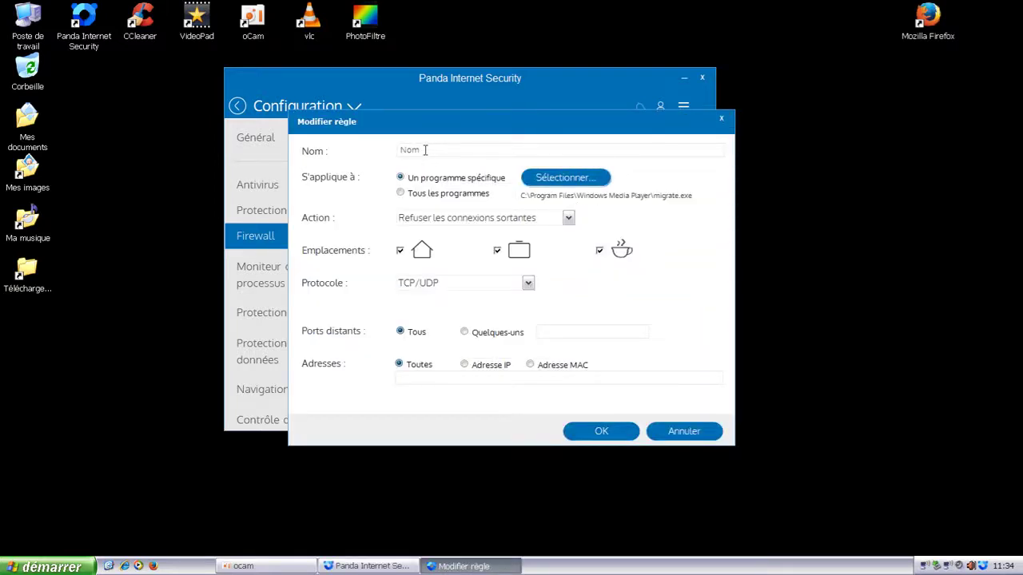
pyautogui.moveTo(423, 150); pyautogui.dragTo(384, 150)
pyautogui.write('WMP')
pyautogui.moveTo(429, 149); pyautogui.dragTo(394, 151)
pyautogui.rightClick(410, 152)
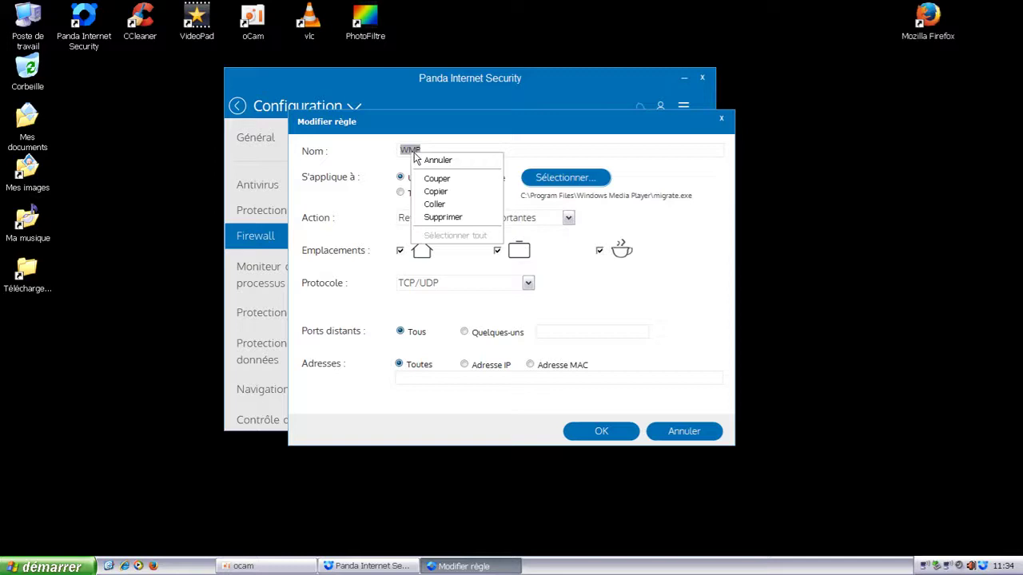
pyautogui.click(443, 193)
pyautogui.click(601, 431)
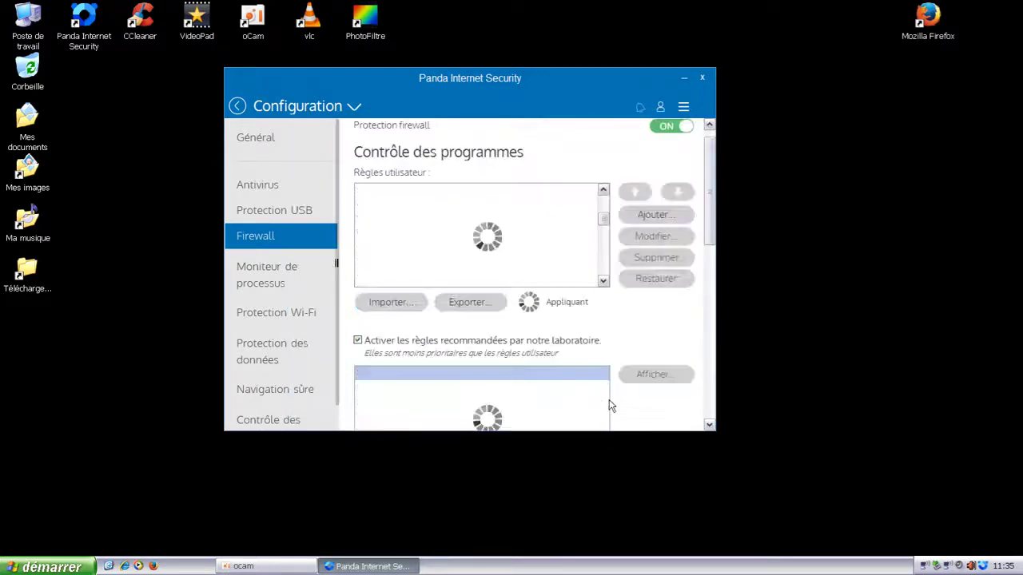
# Paste WMP as the name of the rule refusing incoming connections for Windows Media Player's migrate.exe and save it.
pyautogui.click(378, 248)
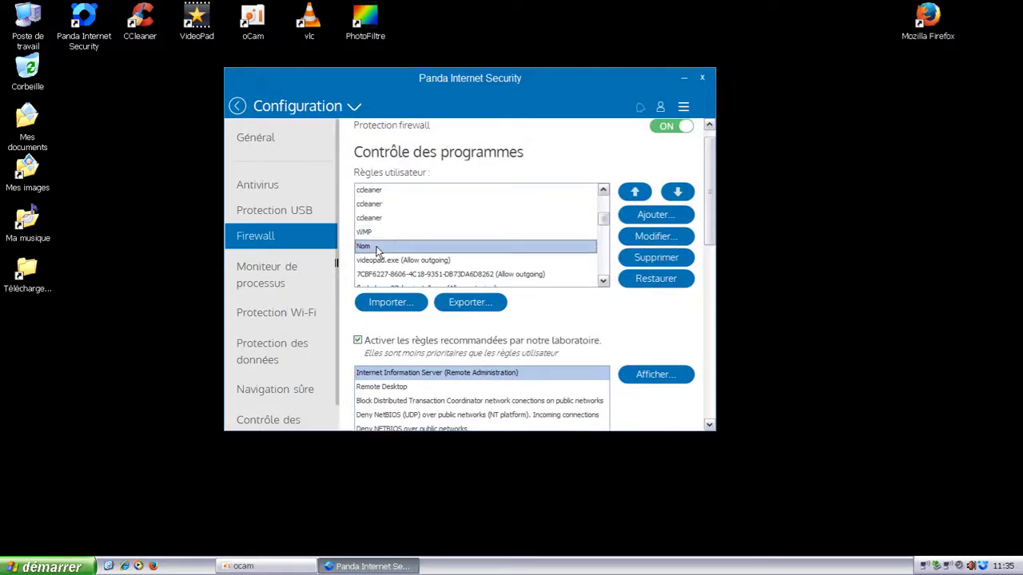
pyautogui.click(642, 237)
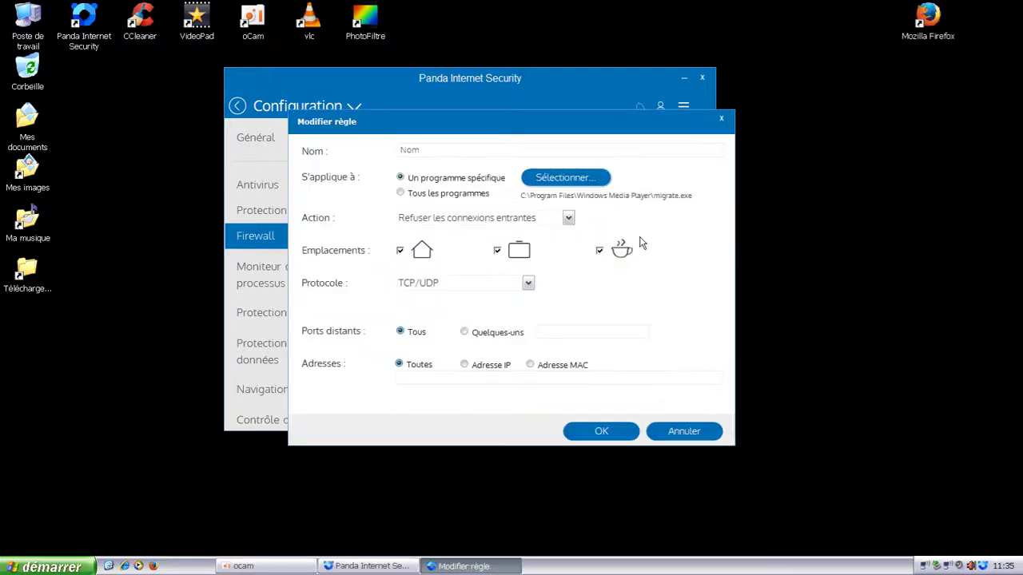
pyautogui.moveTo(420, 151); pyautogui.dragTo(399, 152)
pyautogui.rightClick(402, 152)
pyautogui.click(438, 201)
pyautogui.click(595, 430)
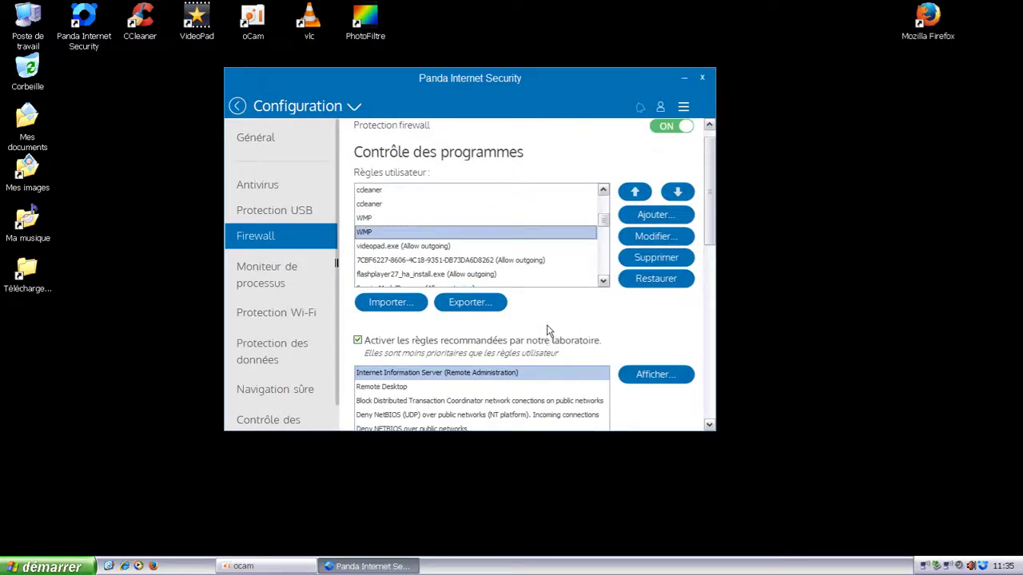
# Review the renamed user rules and the Prévention d'intrusion settings, and close the Panda Internet Security window.
pyautogui.moveTo(603, 222)
pyautogui.mouseDown()
pyautogui.moveTo(604, 275)
pyautogui.moveTo(604, 211)
pyautogui.moveTo(603, 281)
pyautogui.moveTo(603, 206)
pyautogui.mouseUp()
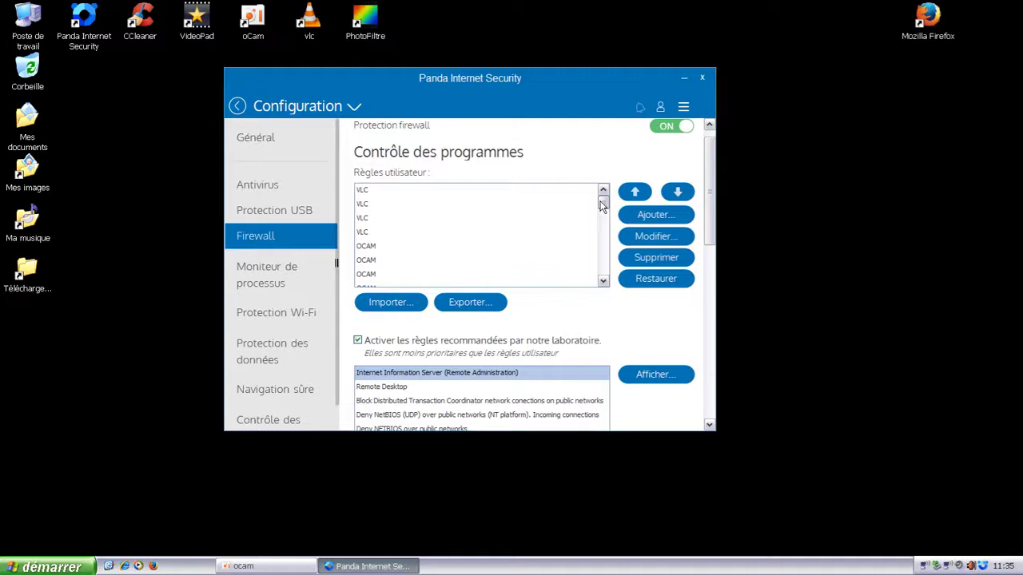
pyautogui.moveTo(711, 201); pyautogui.dragTo(711, 180)
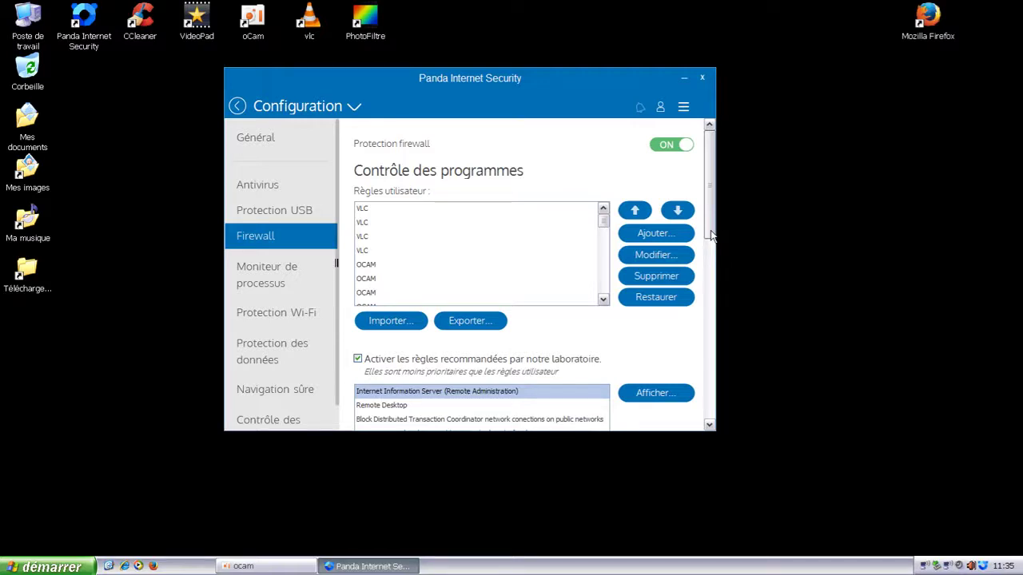
pyautogui.scroll(-4, 711, 234)
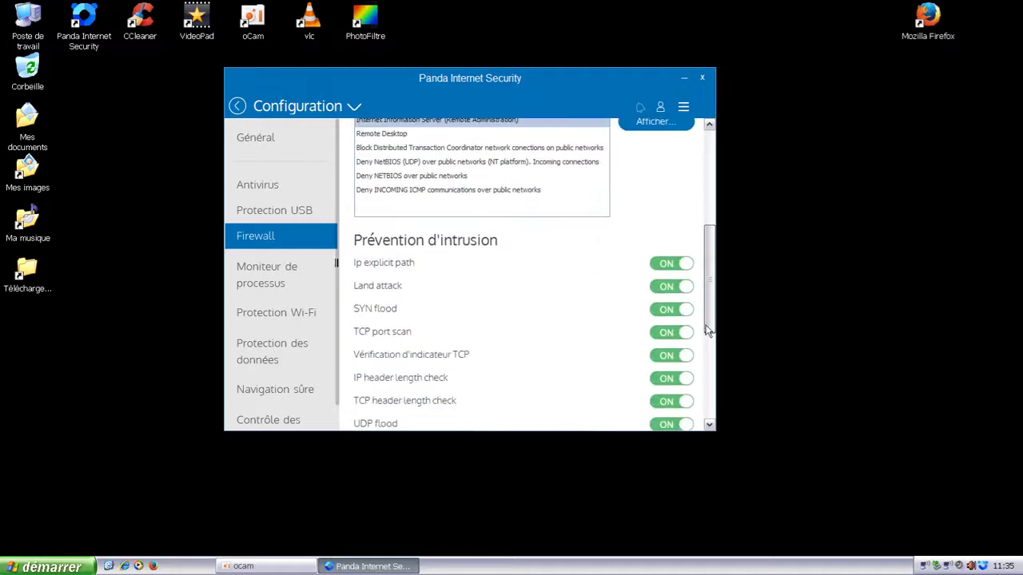
pyautogui.click(701, 77)
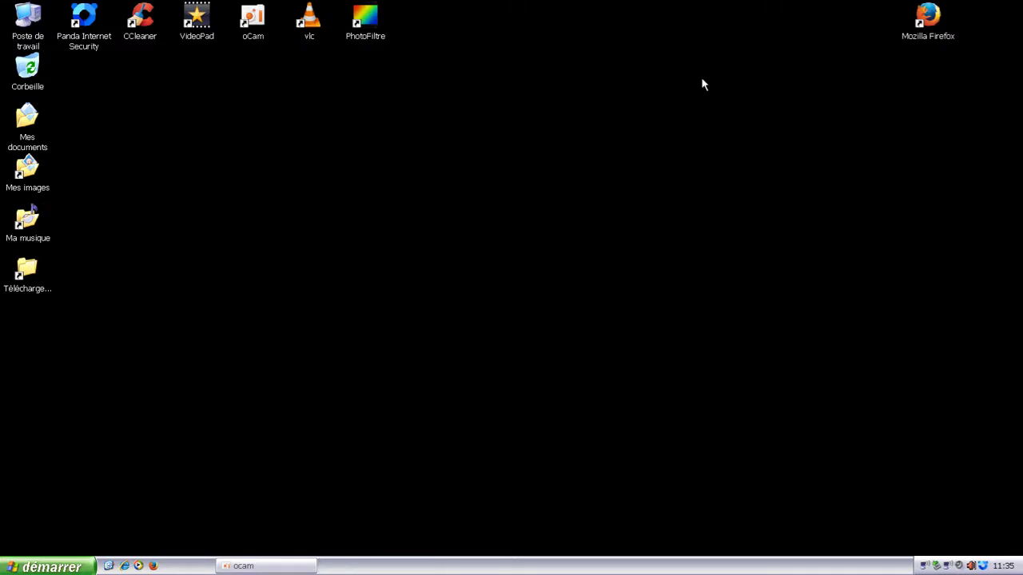